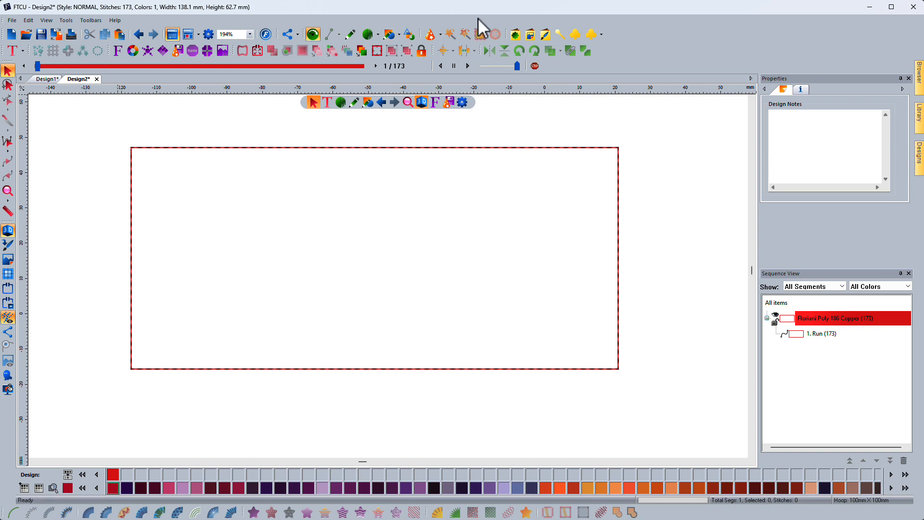
# - Open the asset file TwoColorMotif.ast from the Floriani\Assets folder on drive C for importing, sorting the files by date modified
pyautogui.click(66, 20)
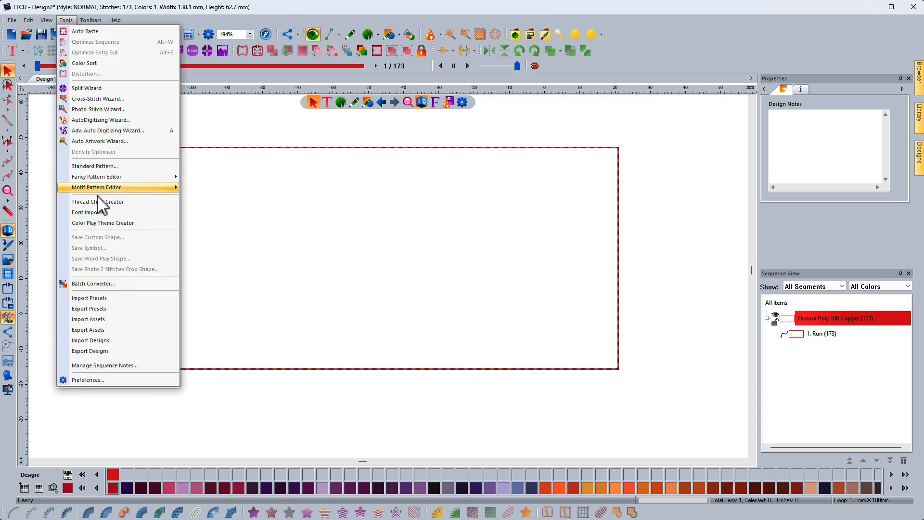
pyautogui.click(88, 320)
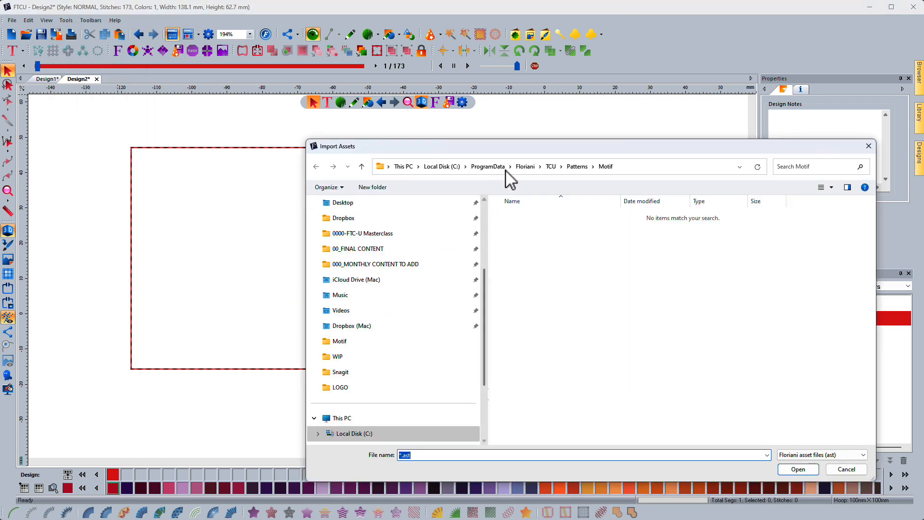
pyautogui.moveTo(503, 150); pyautogui.dragTo(439, 116)
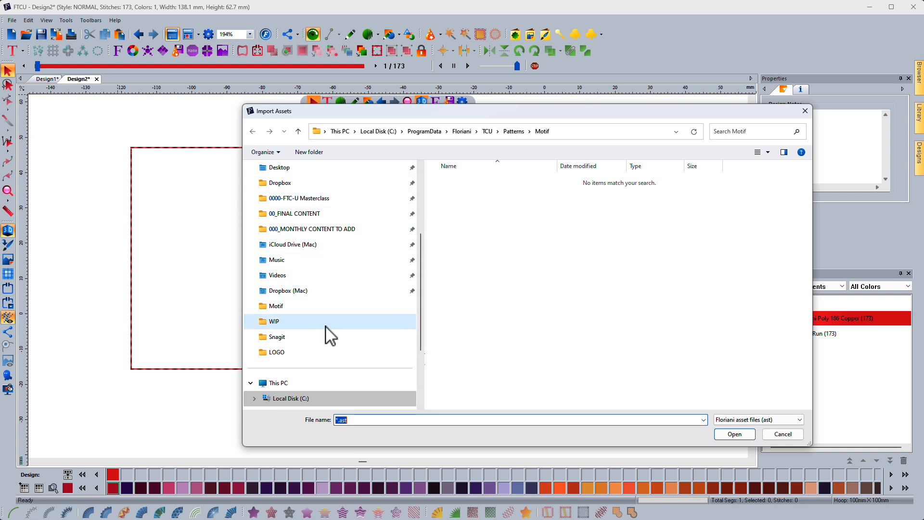
pyautogui.click(312, 398)
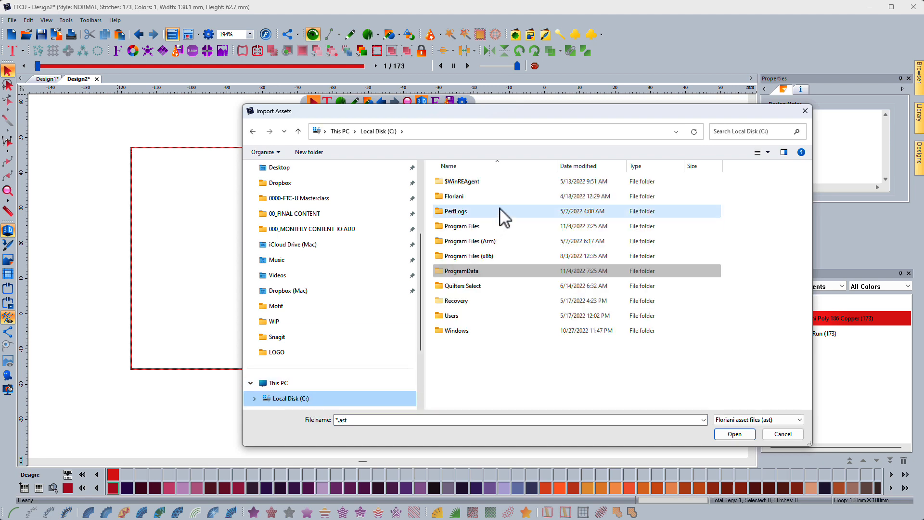
pyautogui.click(458, 201)
pyautogui.doubleClick(458, 200)
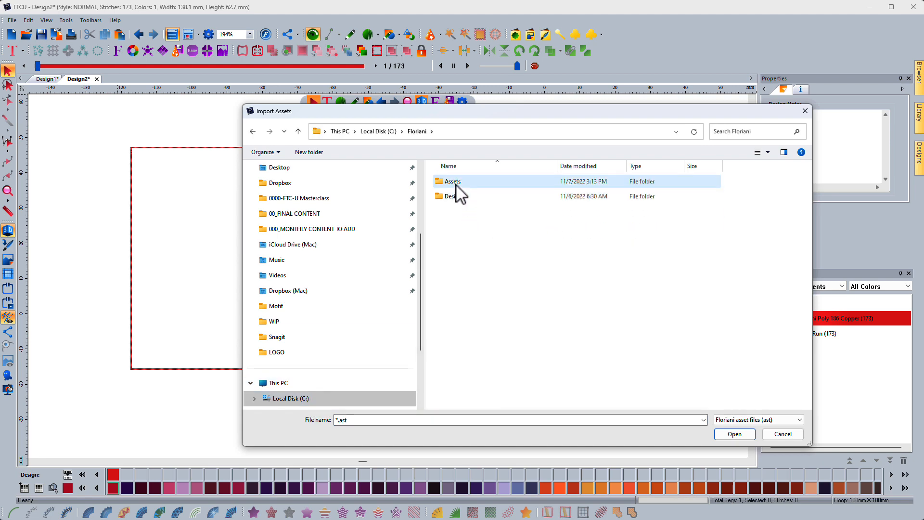
pyautogui.doubleClick(457, 186)
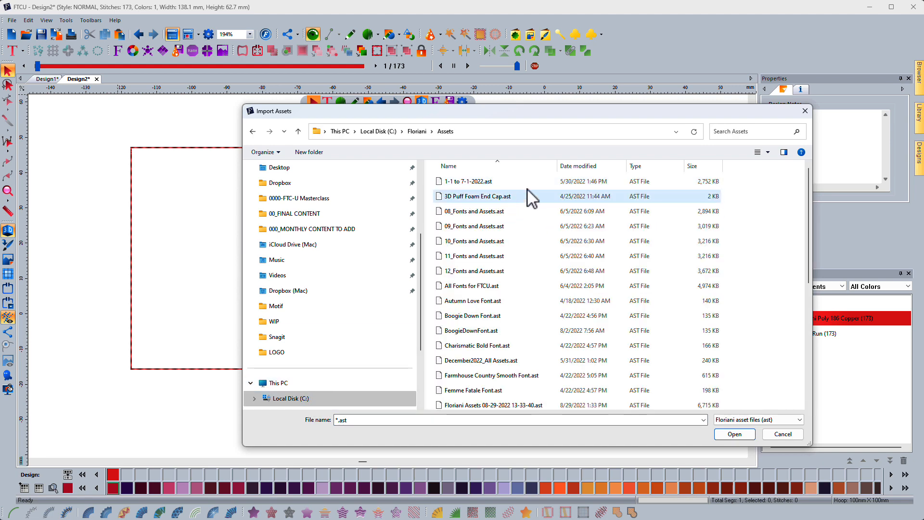
pyautogui.click(572, 166)
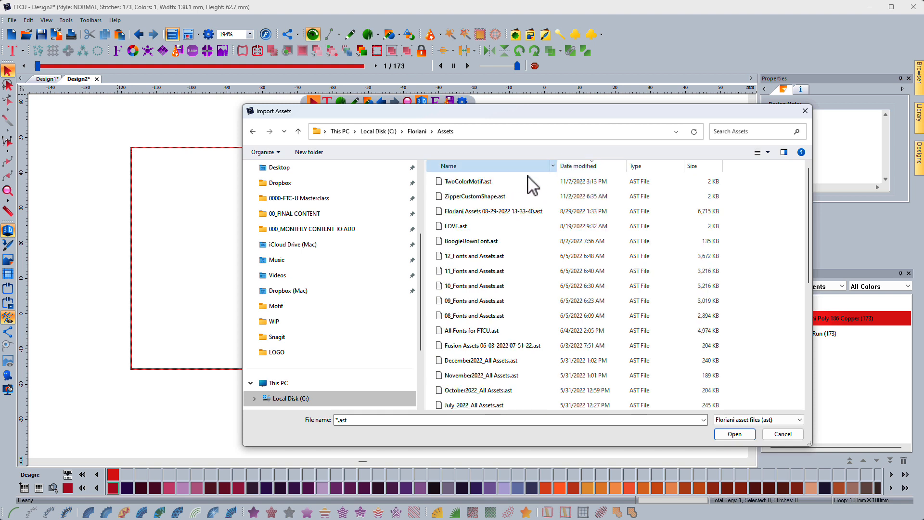
pyautogui.click(458, 182)
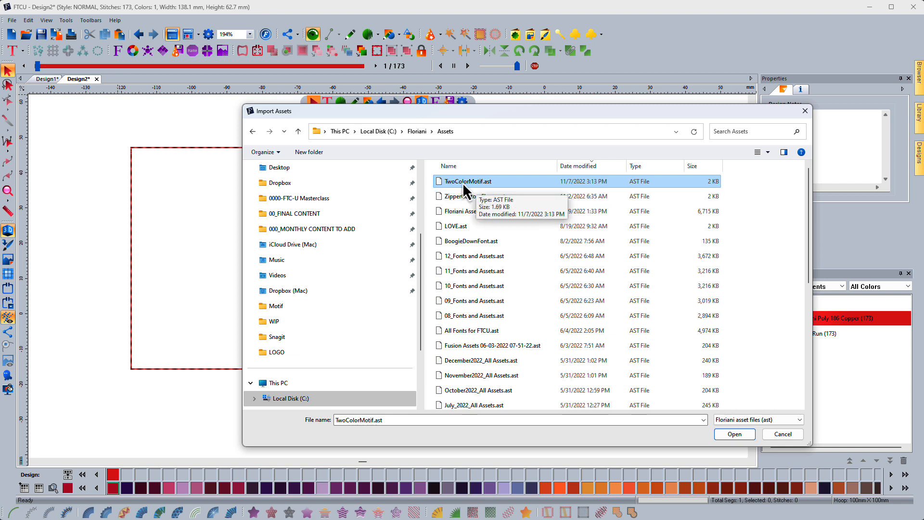
pyautogui.click(735, 436)
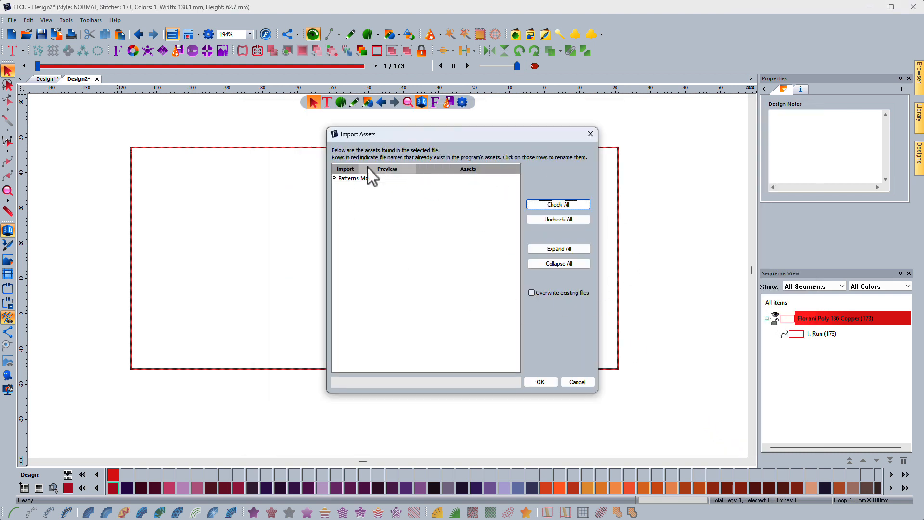
# - Try to import the 00_05 motif pattern without overwriting existing files, and cancel the asset import
pyautogui.click(335, 179)
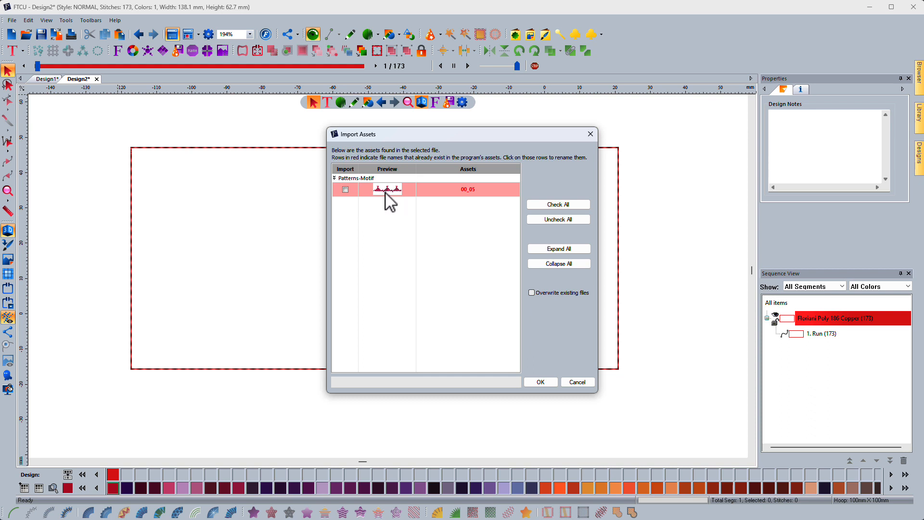
pyautogui.click(345, 189)
pyautogui.click(556, 220)
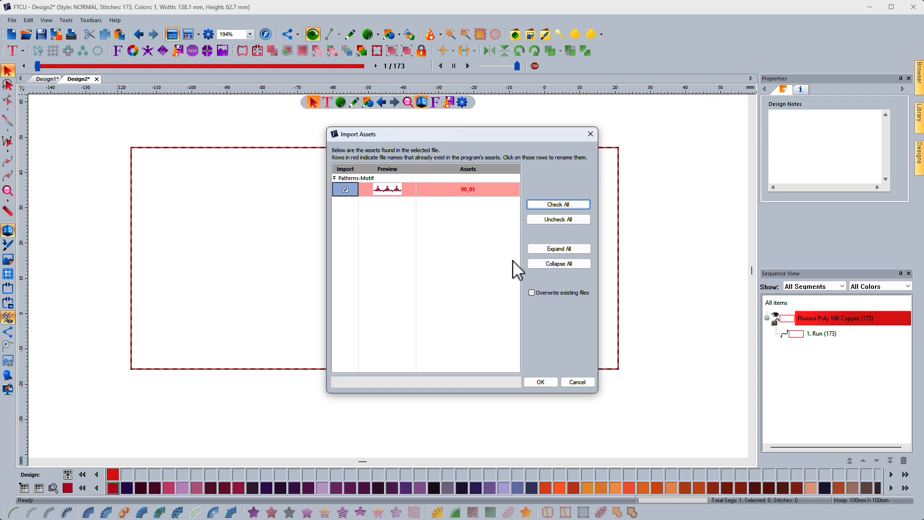
pyautogui.click(540, 382)
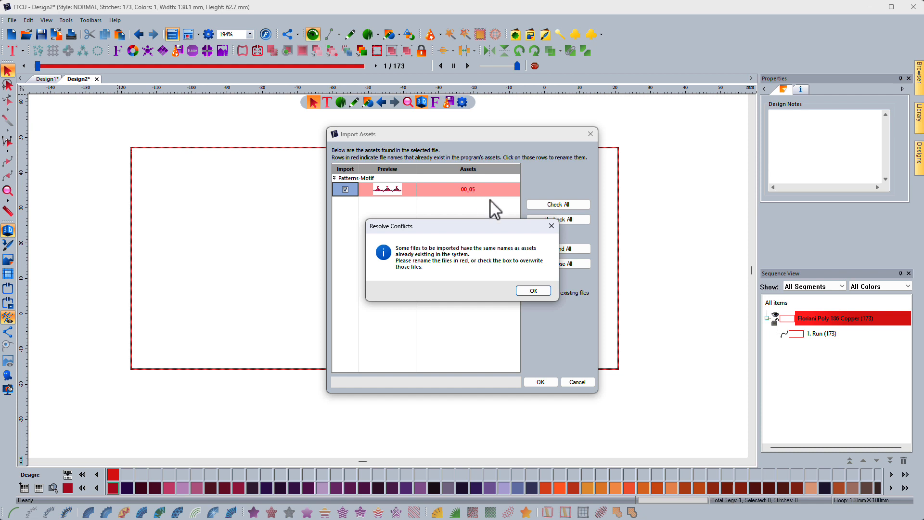
pyautogui.click(541, 290)
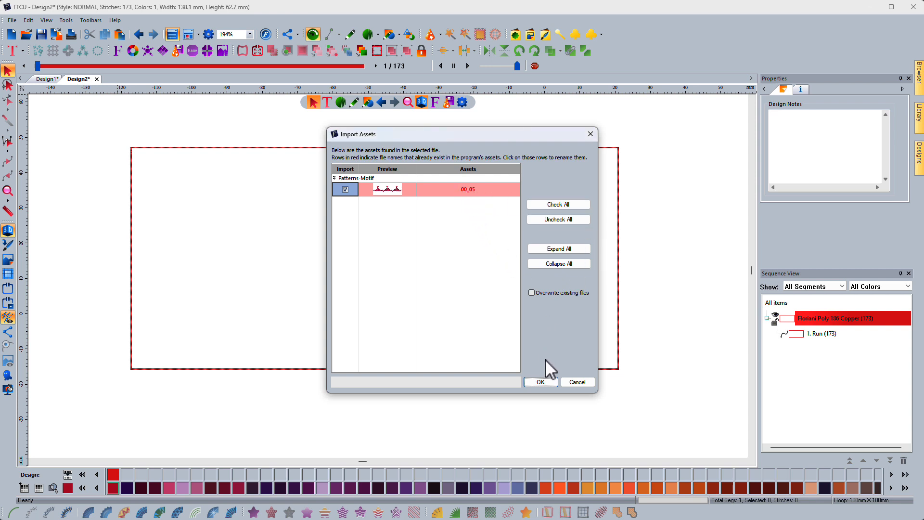
pyautogui.click(575, 382)
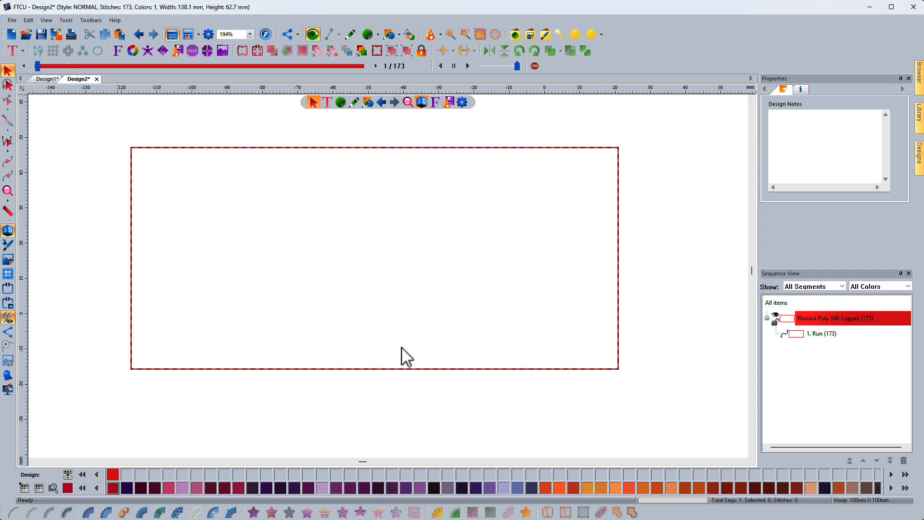
# - Draw an artwork rectangle about 138.2 × 63 mm over the stitched rectangle and delete the original run segment
pyautogui.click(343, 150)
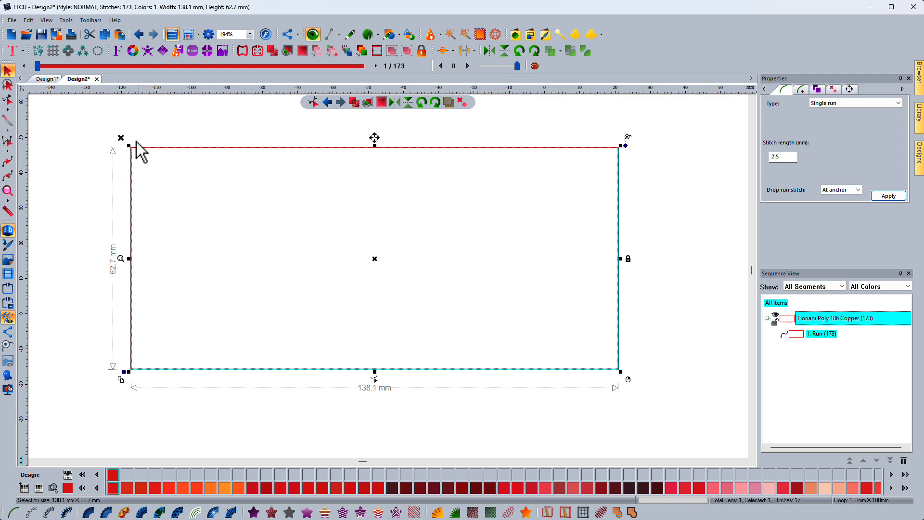
pyautogui.click(238, 110)
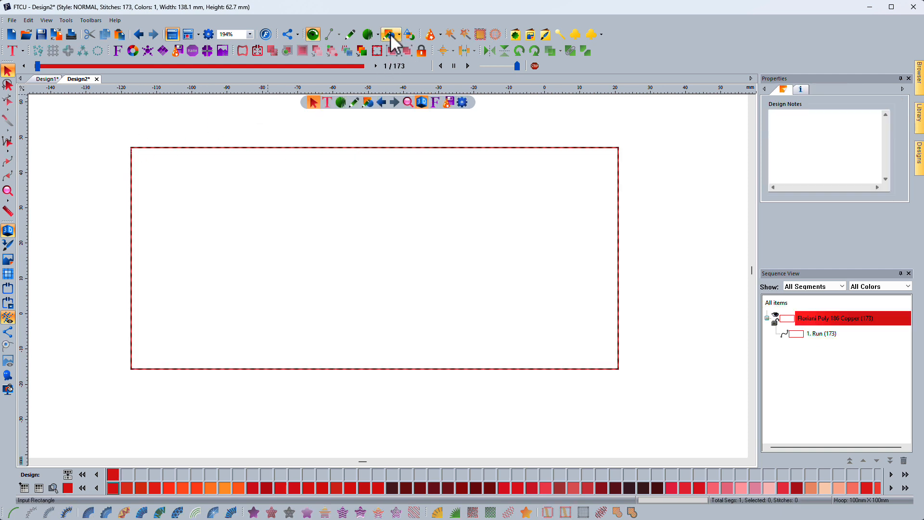
pyautogui.click(389, 34)
pyautogui.click(388, 50)
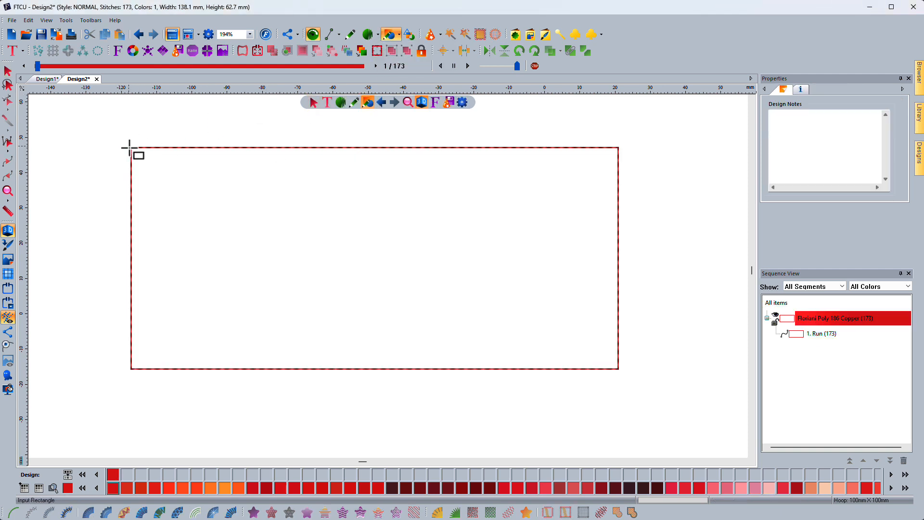
pyautogui.moveTo(131, 148); pyautogui.dragTo(618, 370)
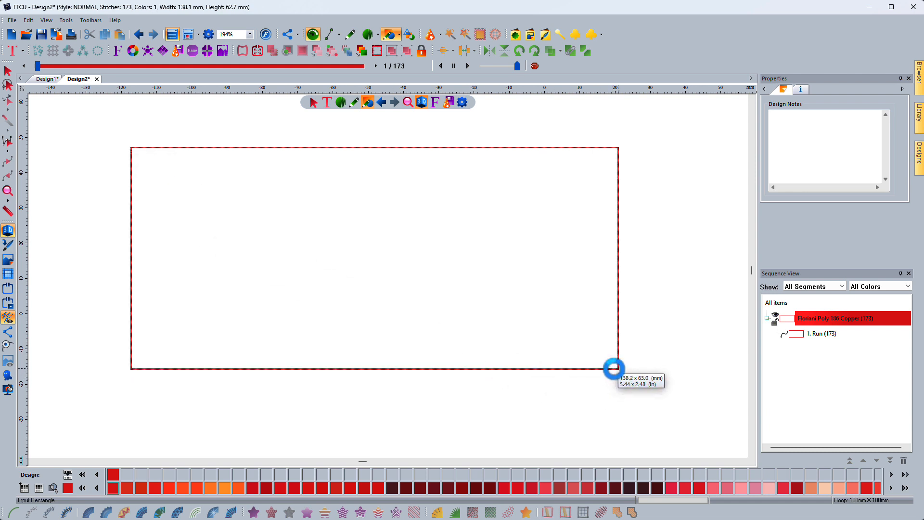
pyautogui.click(819, 333)
pyautogui.click(121, 138)
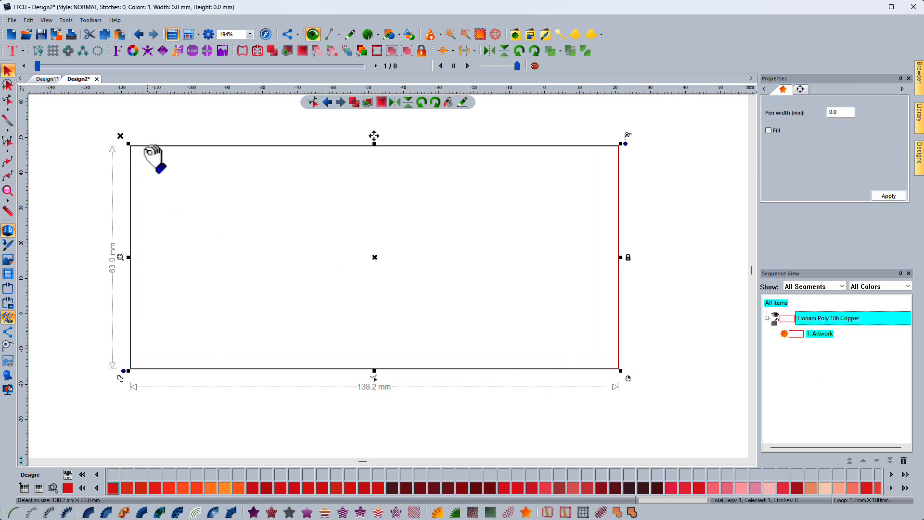
# - Convert the artwork rectangle to a run stitch of type Motif using motif 00_05
pyautogui.click(30, 513)
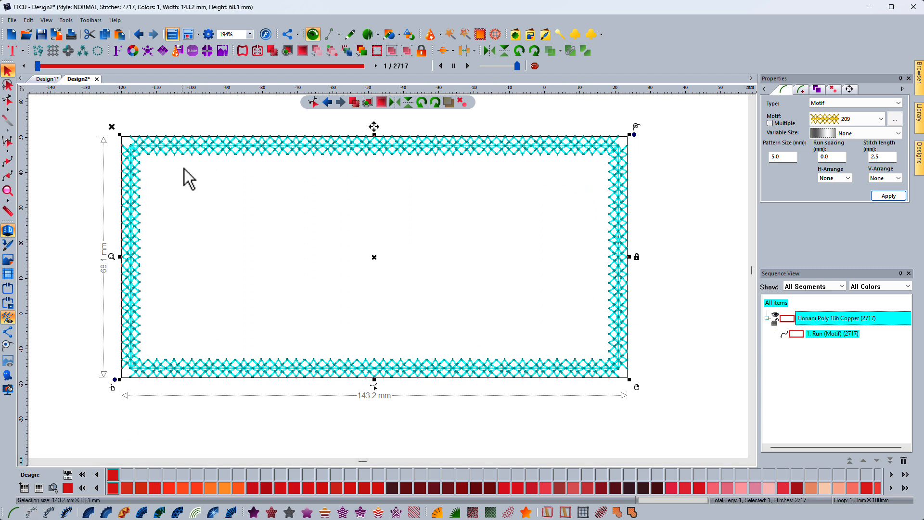
pyautogui.click(883, 120)
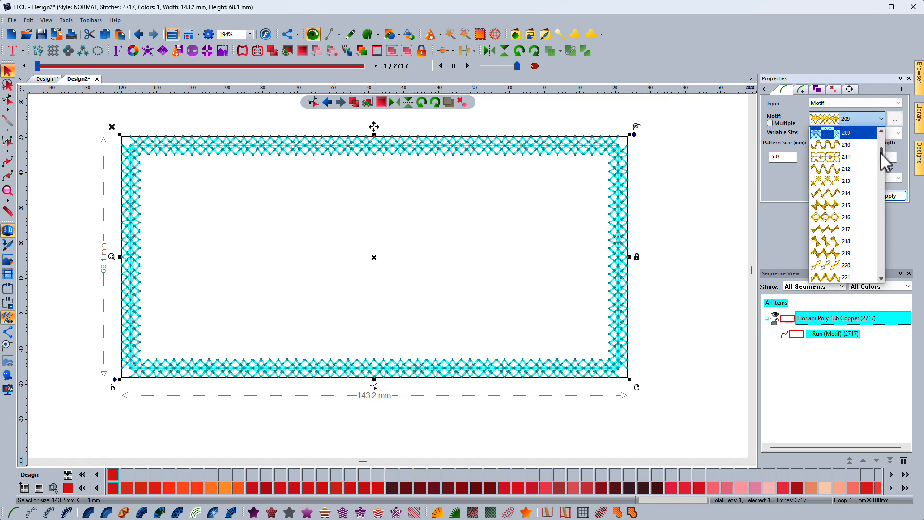
pyautogui.moveTo(881, 150); pyautogui.dragTo(880, 143)
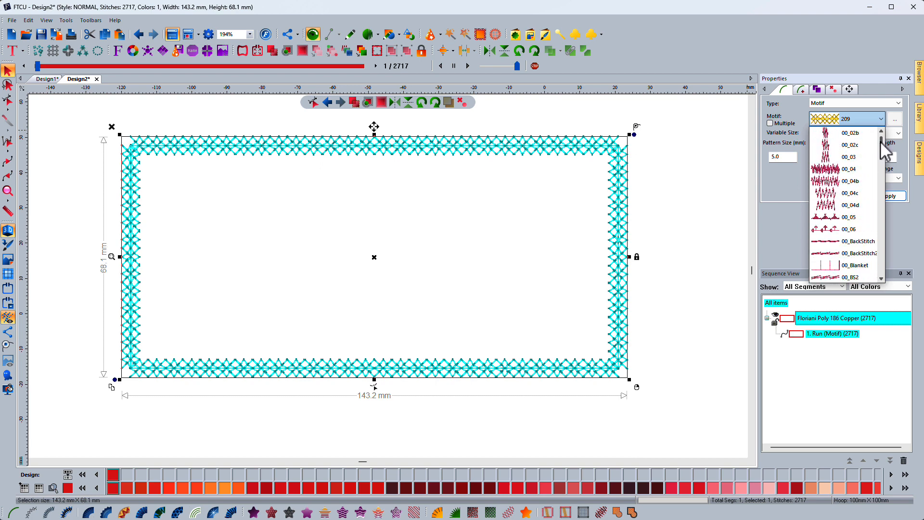
pyautogui.click(843, 222)
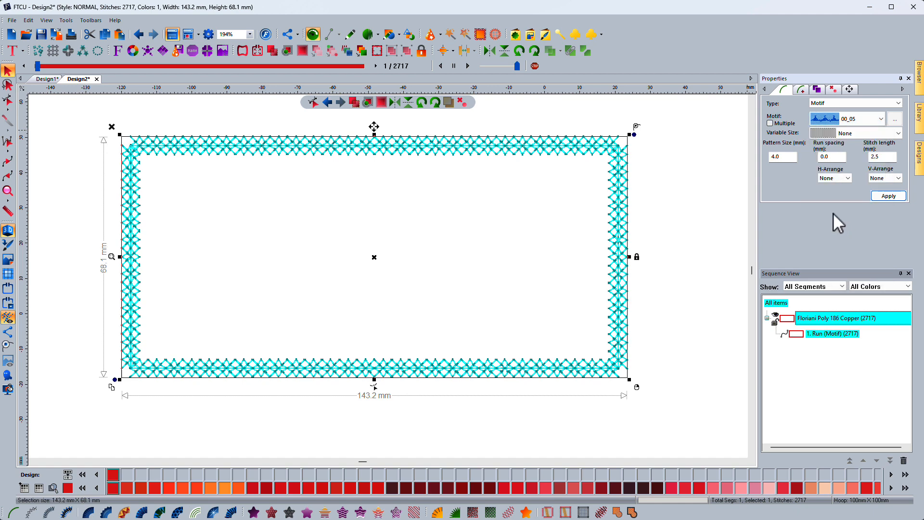
pyautogui.click(879, 195)
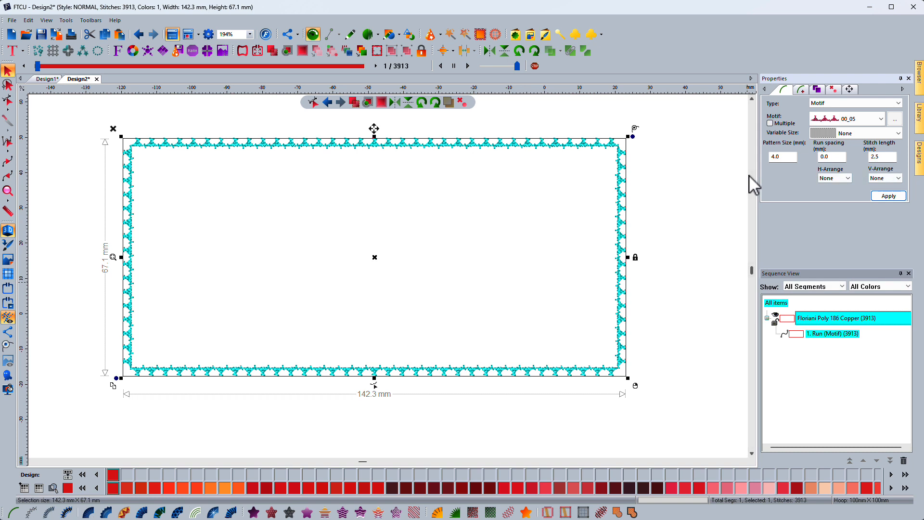
# - Set the motif border's pattern size to 20 mm and deselect the border
pyautogui.doubleClick(781, 156)
pyautogui.doubleClick(776, 157)
pyautogui.write('20')
pyautogui.click(885, 195)
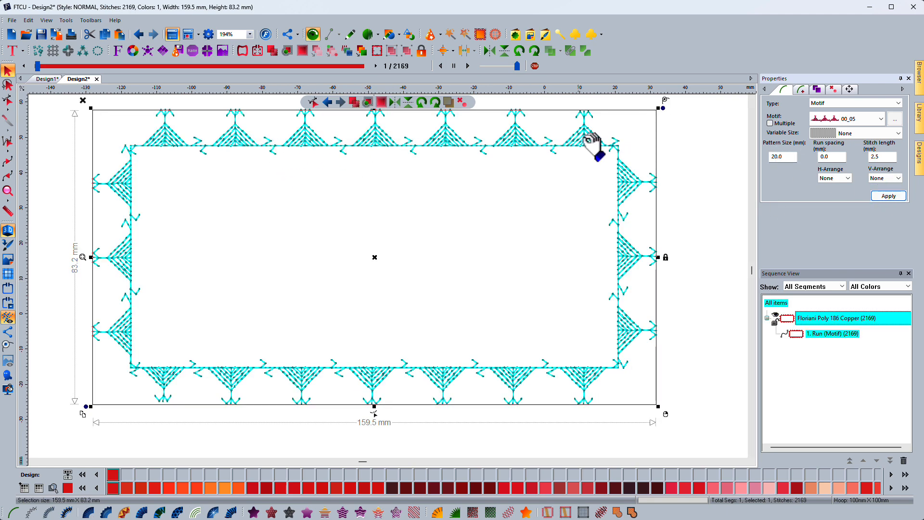
pyautogui.click(780, 159)
pyautogui.press('BackSpace')
pyautogui.write('0')
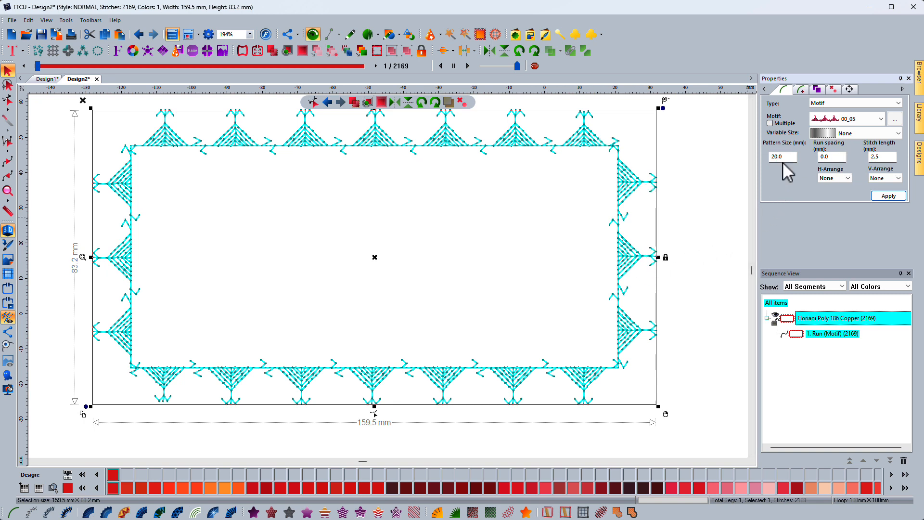
pyautogui.click(691, 208)
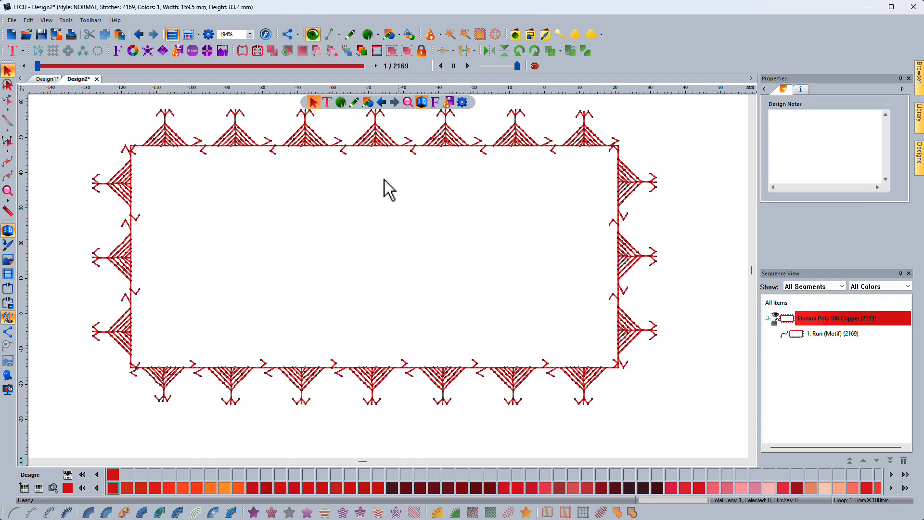
# - Duplicate the motif border in place and recolor the copy with Floriani Poly 117 Misty Pink
pyautogui.click(229, 148)
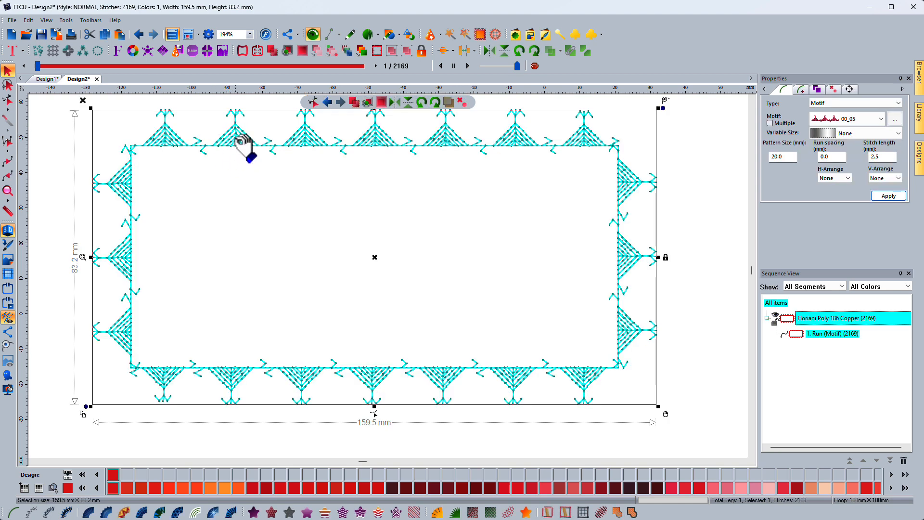
pyautogui.click(114, 37)
pyautogui.click(119, 37)
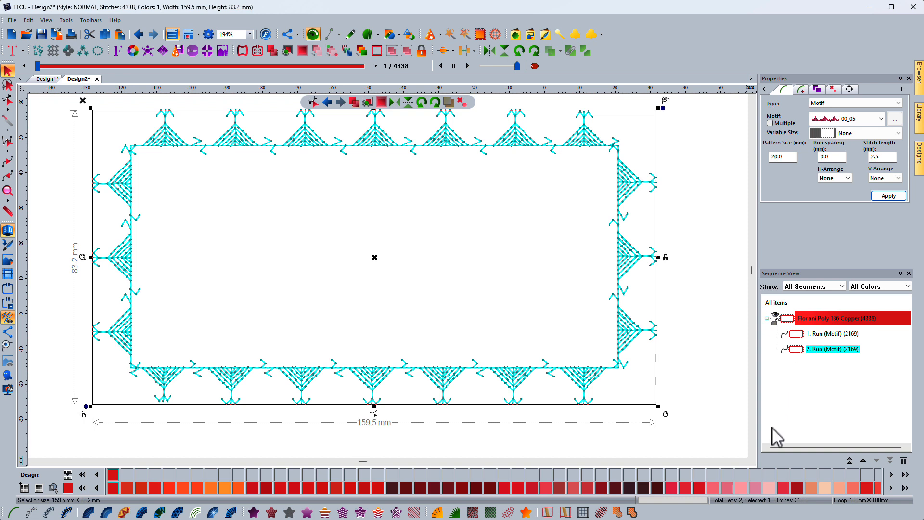
pyautogui.click(741, 487)
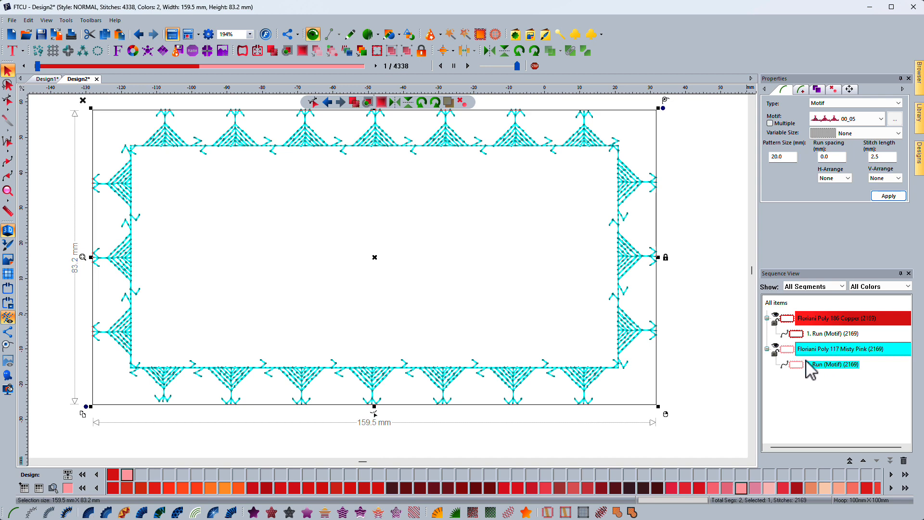
pyautogui.click(711, 346)
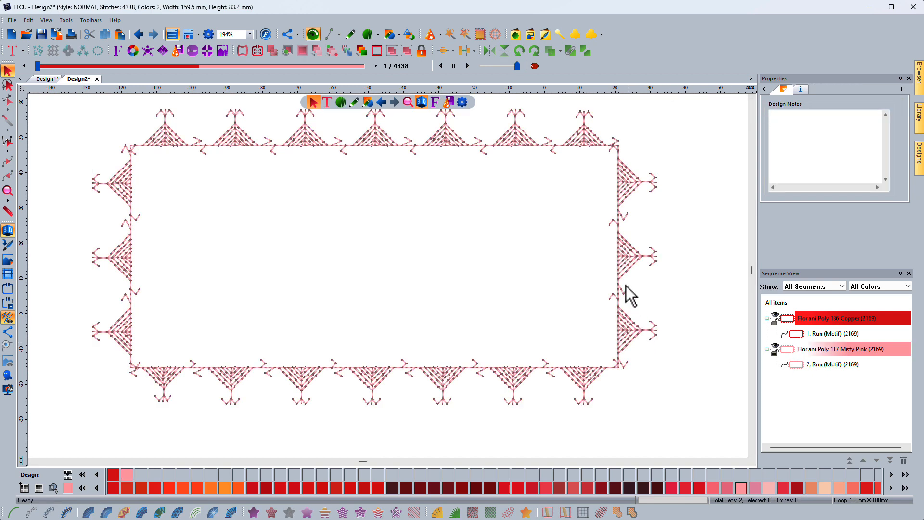
# - Offset the Copper motif border slightly from the pink copy, and undo the move
pyautogui.click(630, 259)
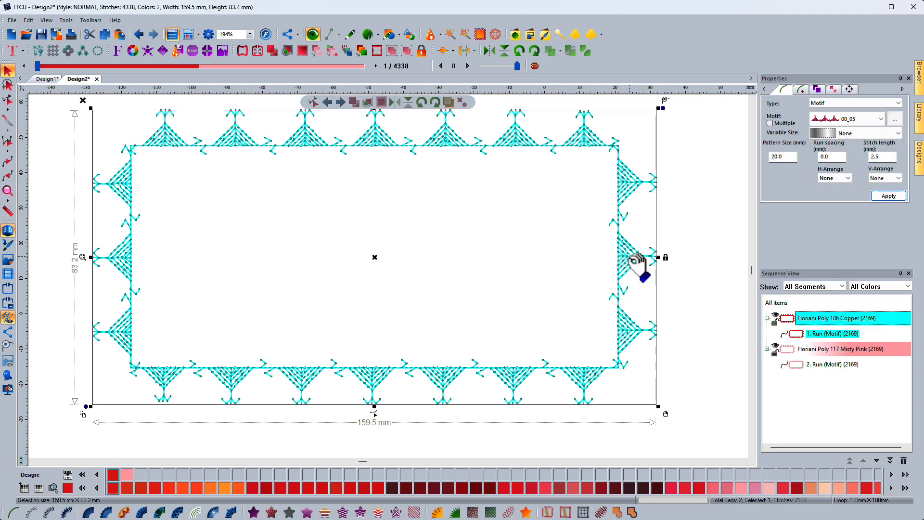
pyautogui.moveTo(632, 261); pyautogui.dragTo(621, 276)
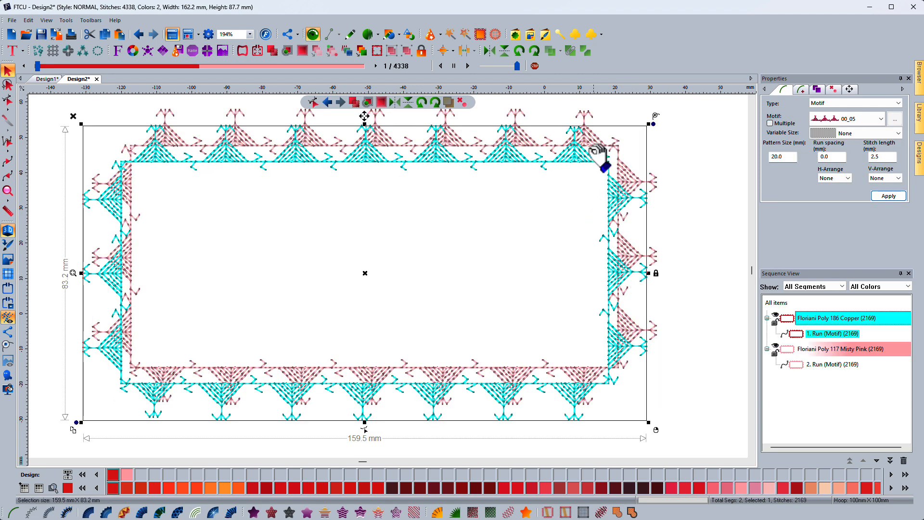
pyautogui.click(139, 36)
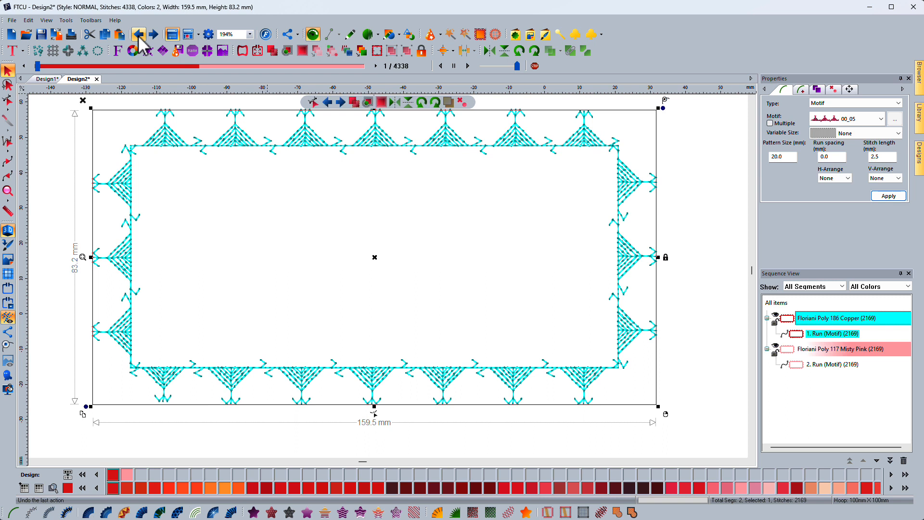
# - Set the Misty Pink motif border's vertical arrangement to Flip and deselect the border
pyautogui.click(838, 365)
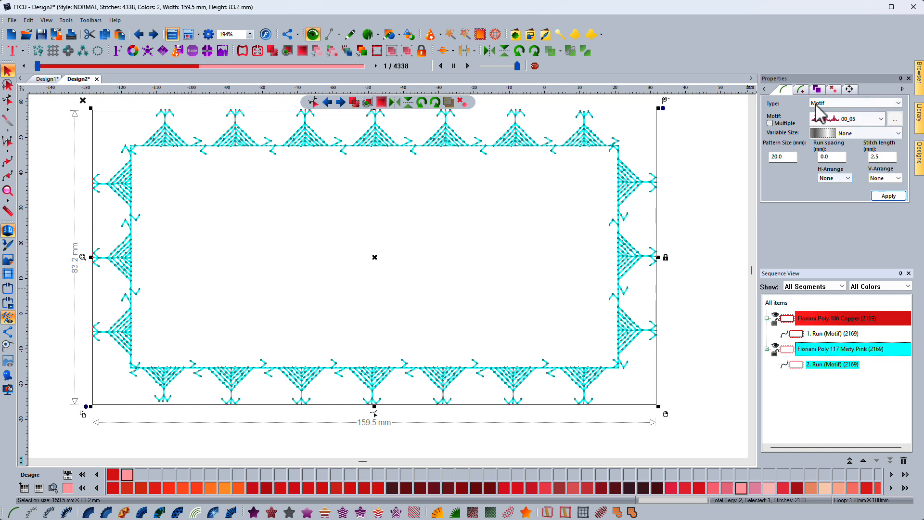
pyautogui.click(884, 181)
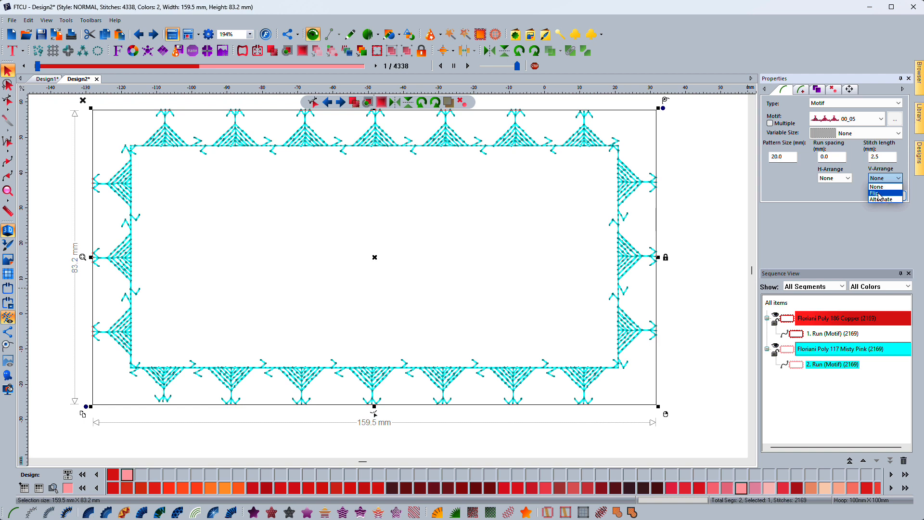
pyautogui.click(878, 193)
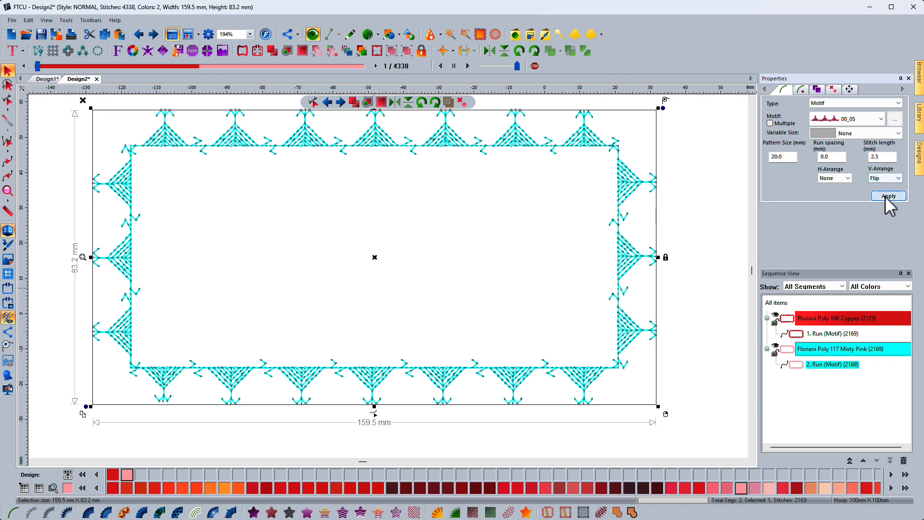
pyautogui.click(885, 195)
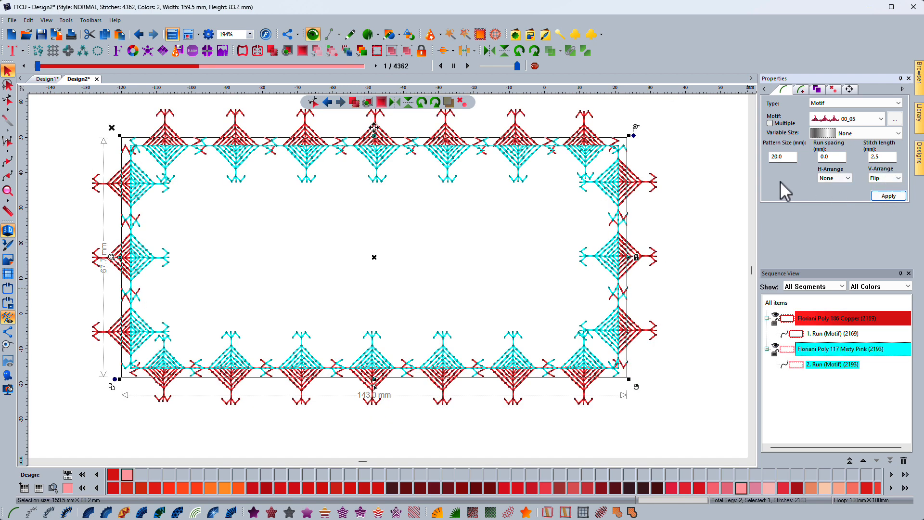
pyautogui.click(714, 167)
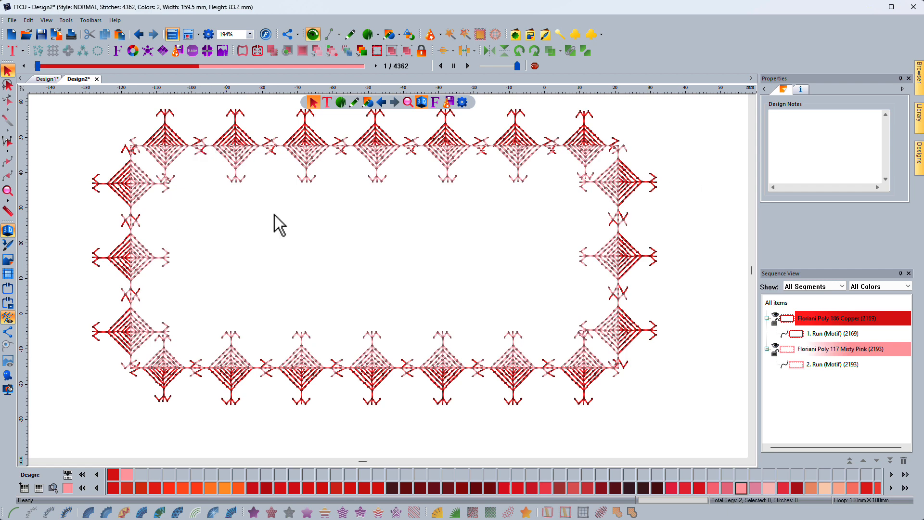
# - Add the thread colors Floriani Poly 312 Gettysburg and 310 Colony Blue to the design palette
pyautogui.click(905, 488)
pyautogui.click(905, 489)
pyautogui.click(905, 488)
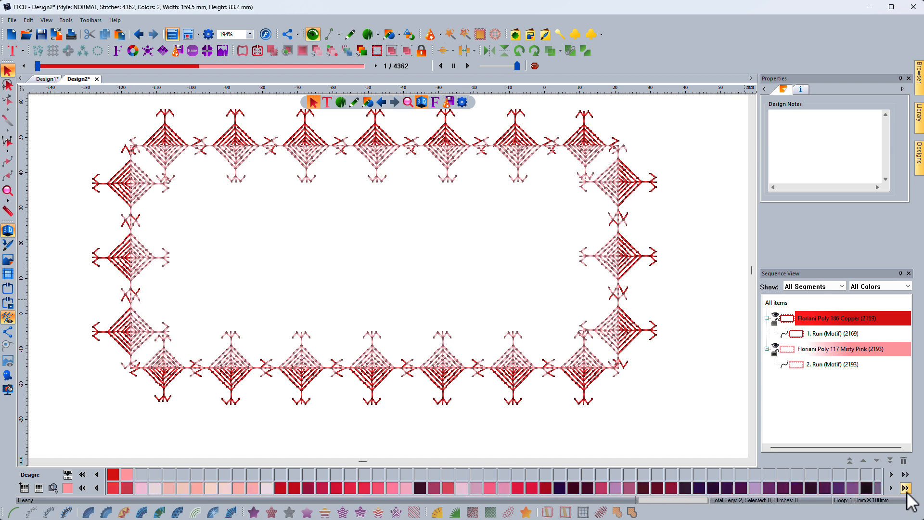
pyautogui.click(905, 488)
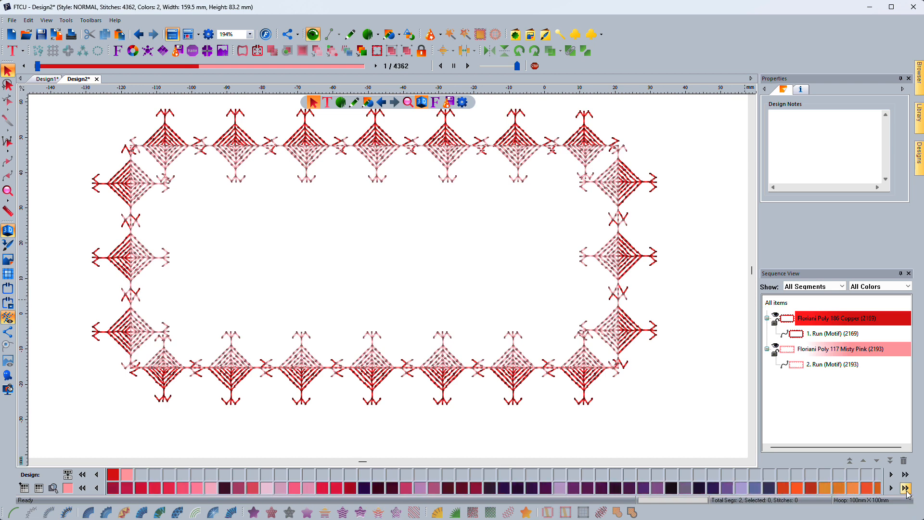
pyautogui.click(905, 488)
pyautogui.click(905, 488)
pyautogui.click(906, 488)
pyautogui.click(906, 488)
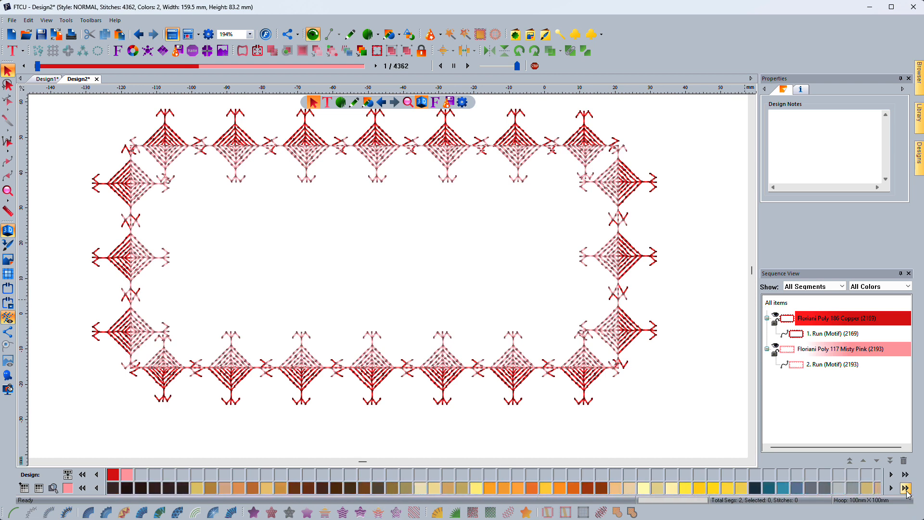
pyautogui.rightClick(766, 489)
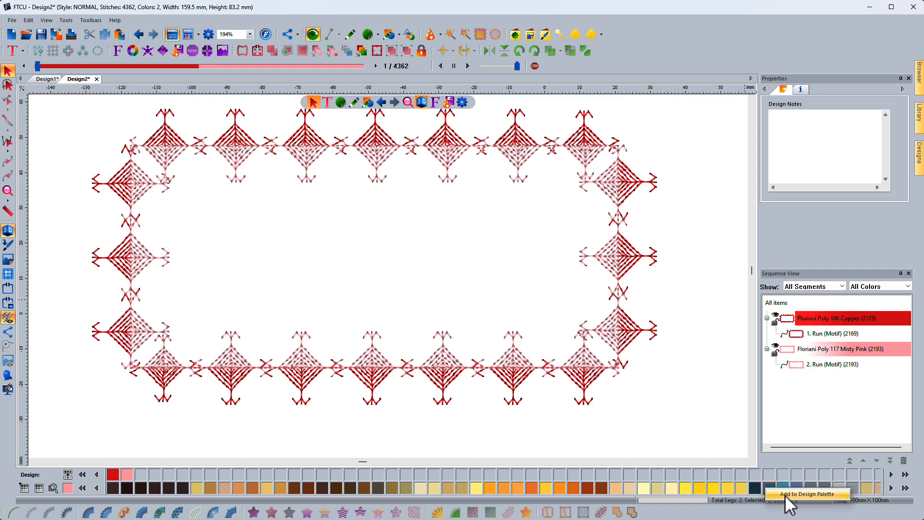
pyautogui.click(784, 495)
pyautogui.rightClick(784, 491)
pyautogui.click(793, 493)
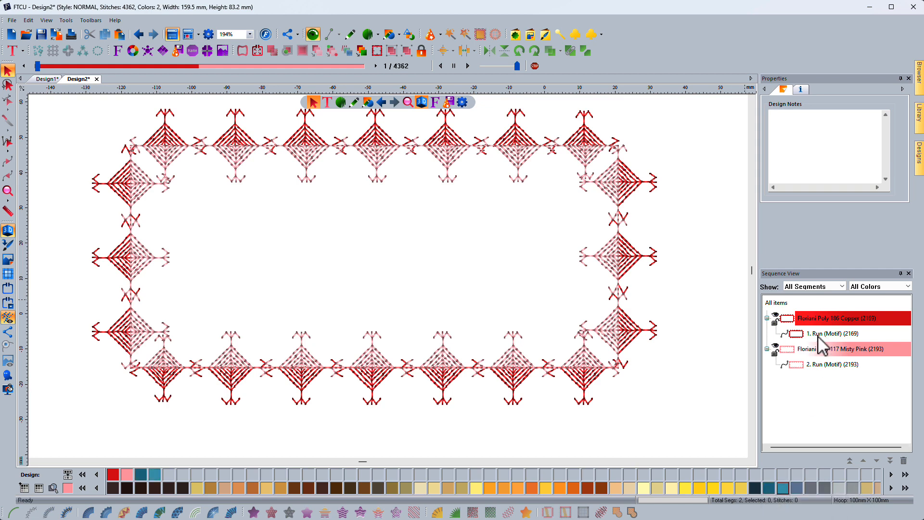
# - Recolor the outer motif border with Floriani Poly 312 Gettysburg and the flipped inner border with 310 Colony Blue
pyautogui.click(818, 333)
pyautogui.click(141, 474)
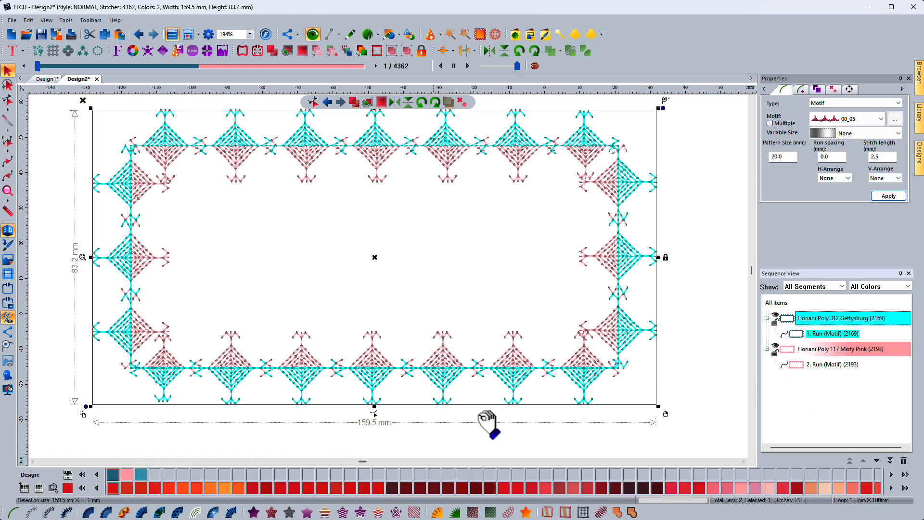
pyautogui.click(818, 364)
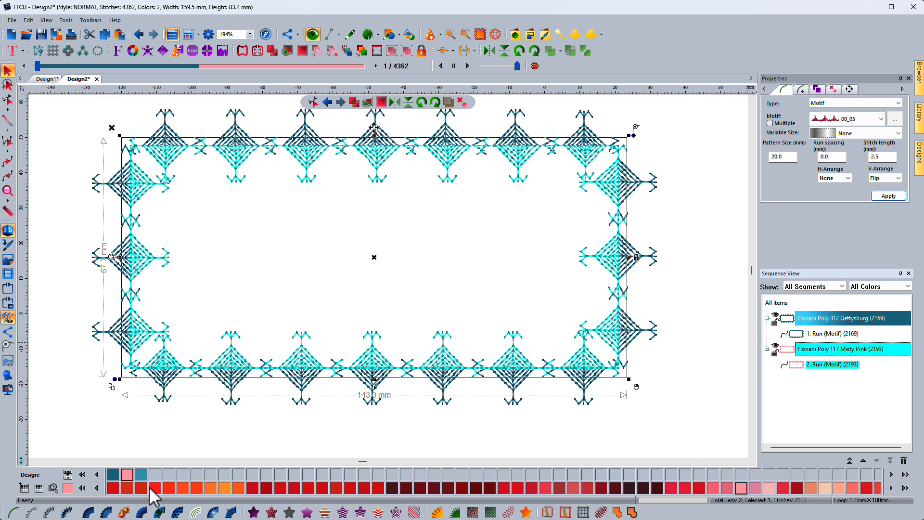
pyautogui.click(140, 474)
pyautogui.click(99, 437)
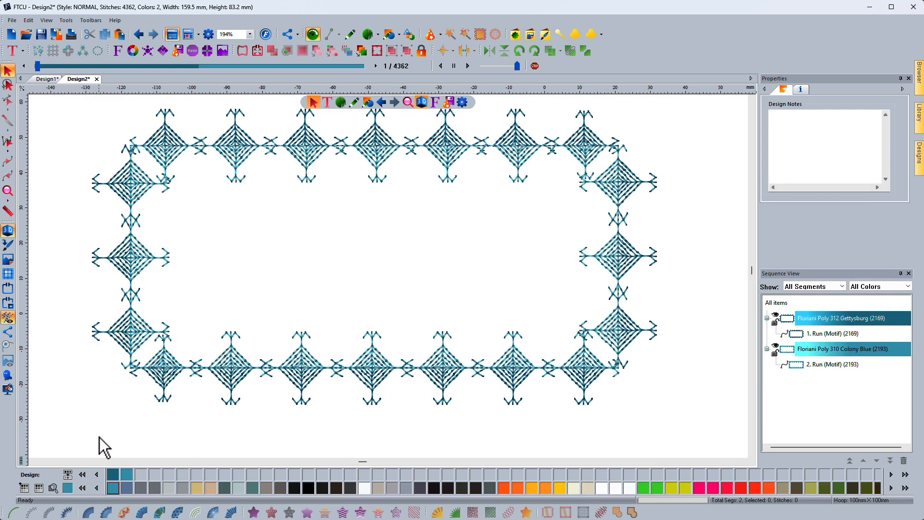
# - Recolor the outer motif border with the darker Floriani Poly 314 Federal Blue and deselect the border
pyautogui.click(813, 333)
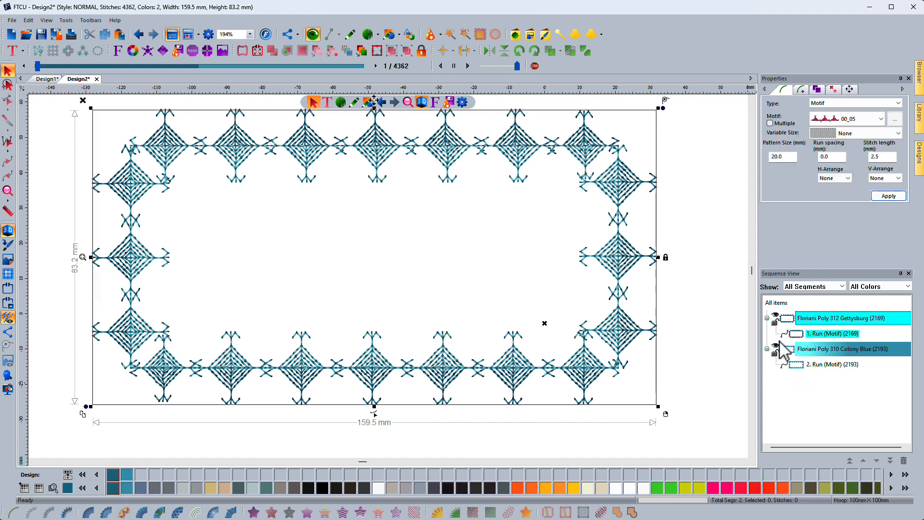
pyautogui.click(96, 487)
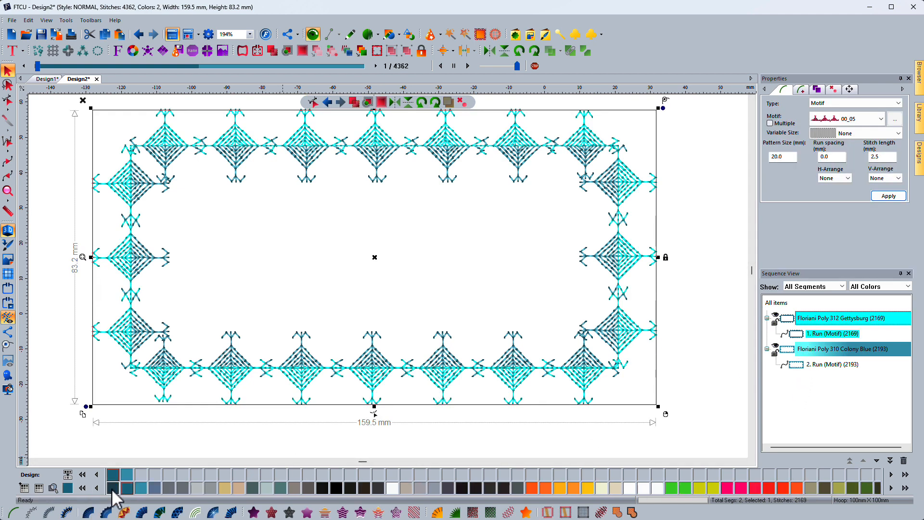
pyautogui.click(112, 487)
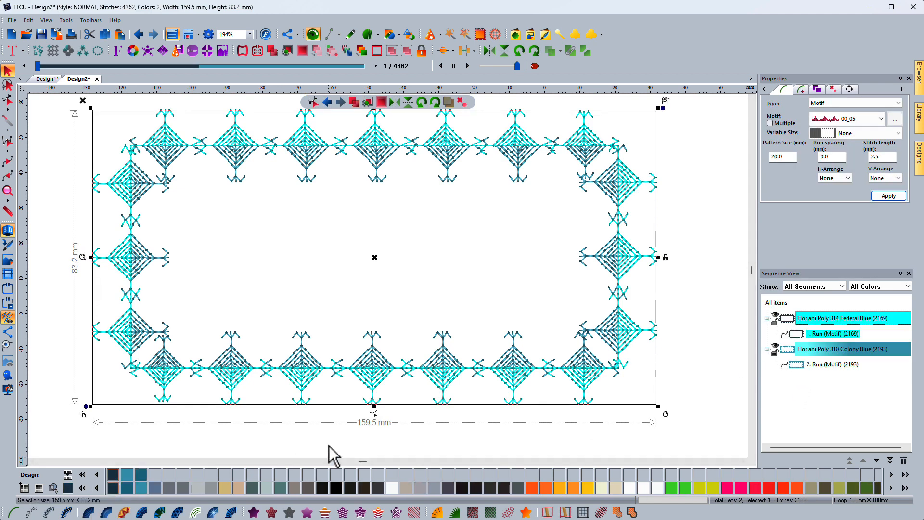
pyautogui.click(223, 449)
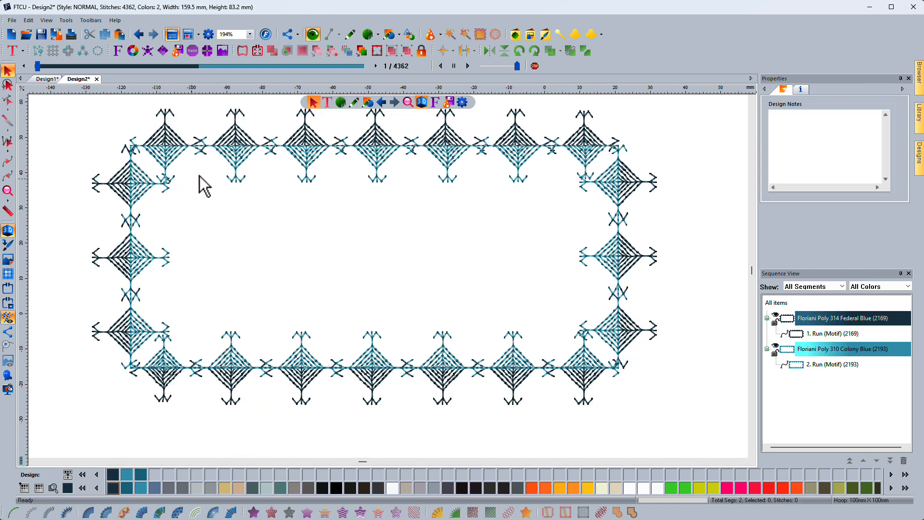
# - Try Floriani Poly 11 Chalcedony Yellow on the flipped inner border, and replace it with Floriani Poly 3871 Cosmic Sky
pyautogui.click(797, 364)
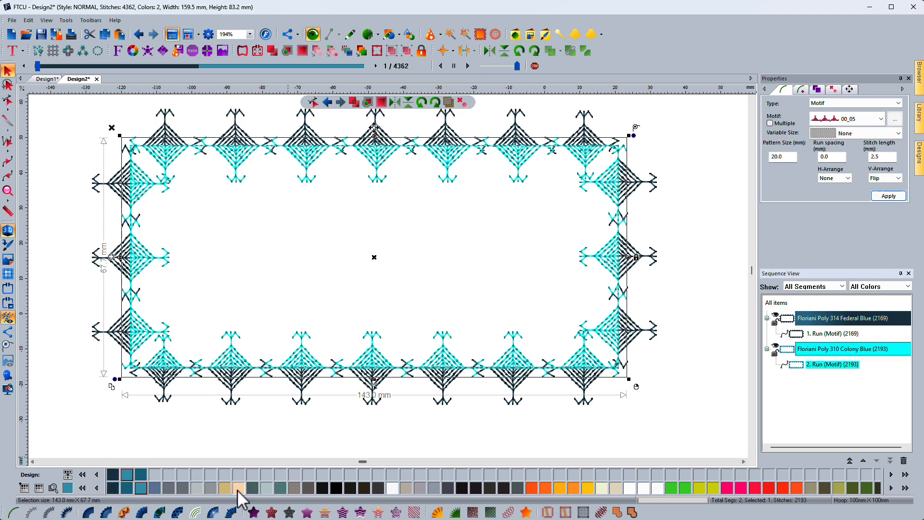
pyautogui.click(587, 488)
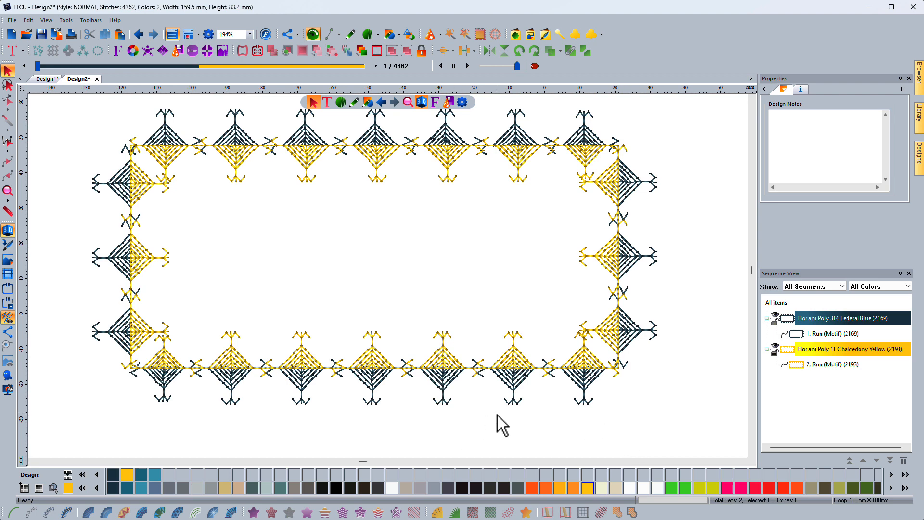
pyautogui.click(814, 364)
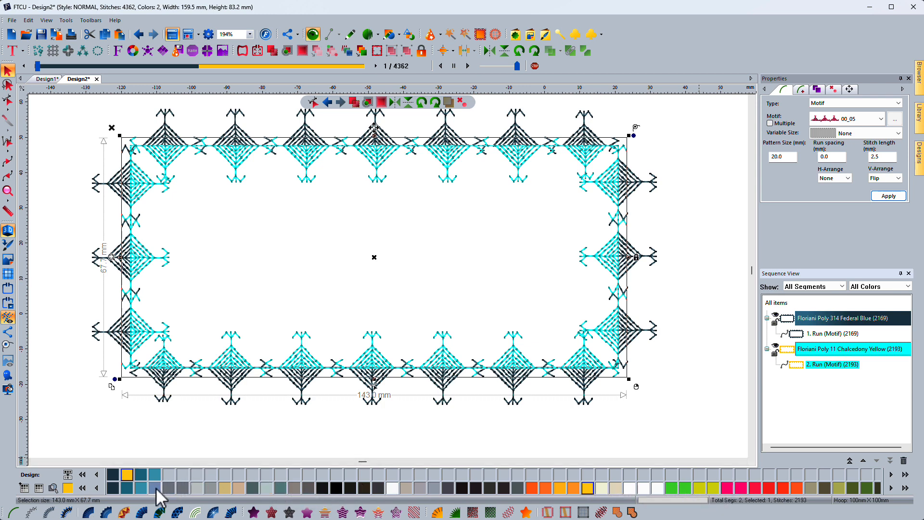
pyautogui.click(82, 487)
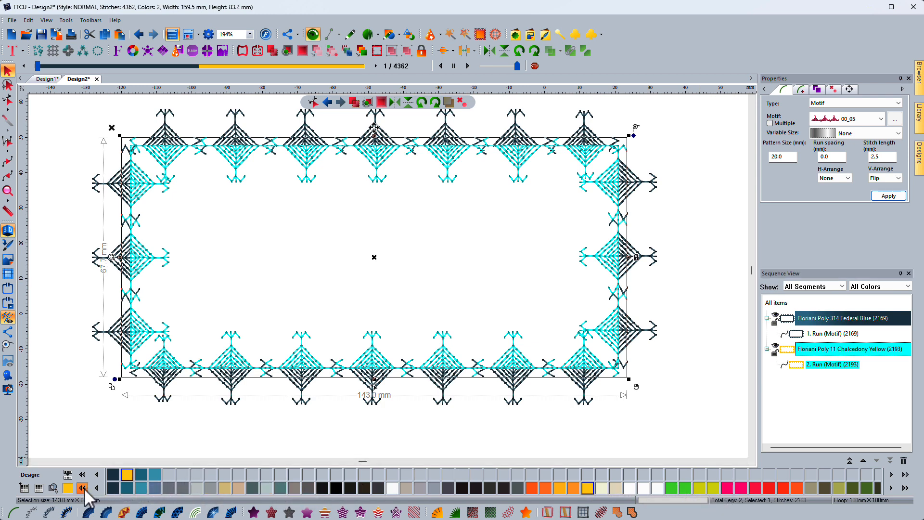
pyautogui.click(83, 487)
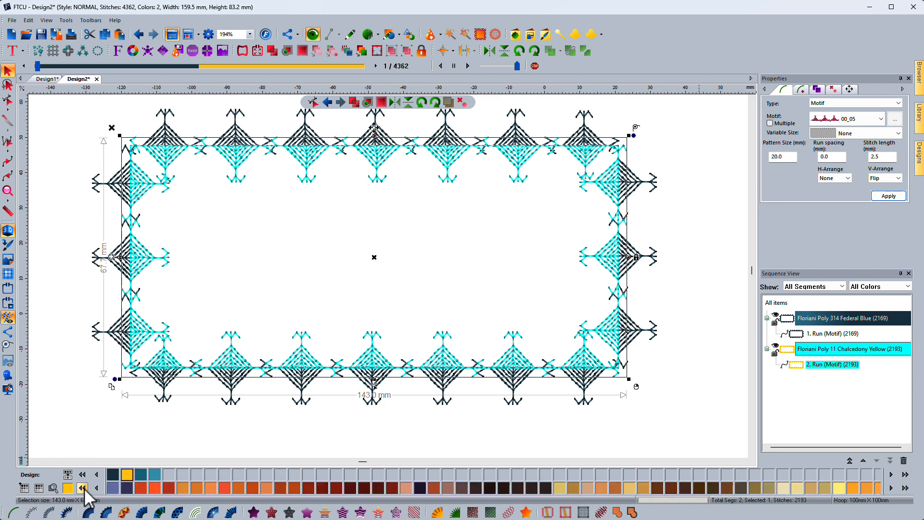
pyautogui.click(112, 488)
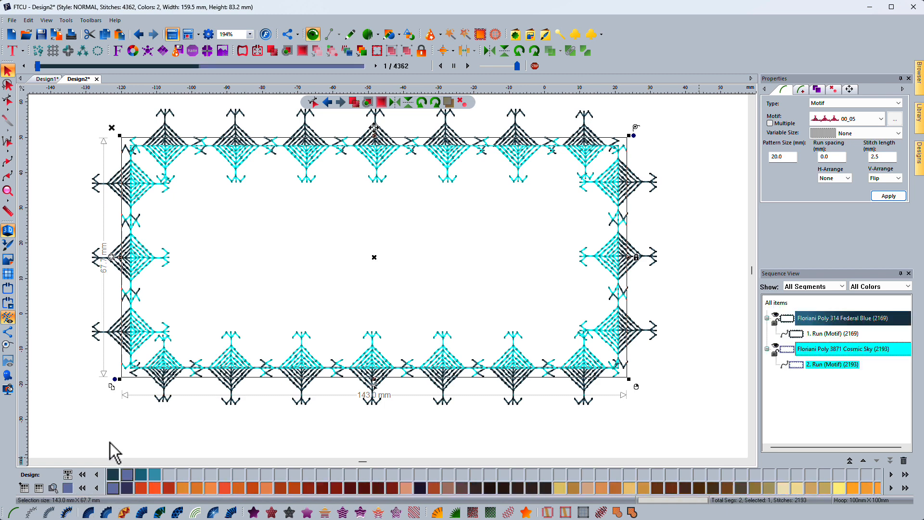
pyautogui.click(121, 448)
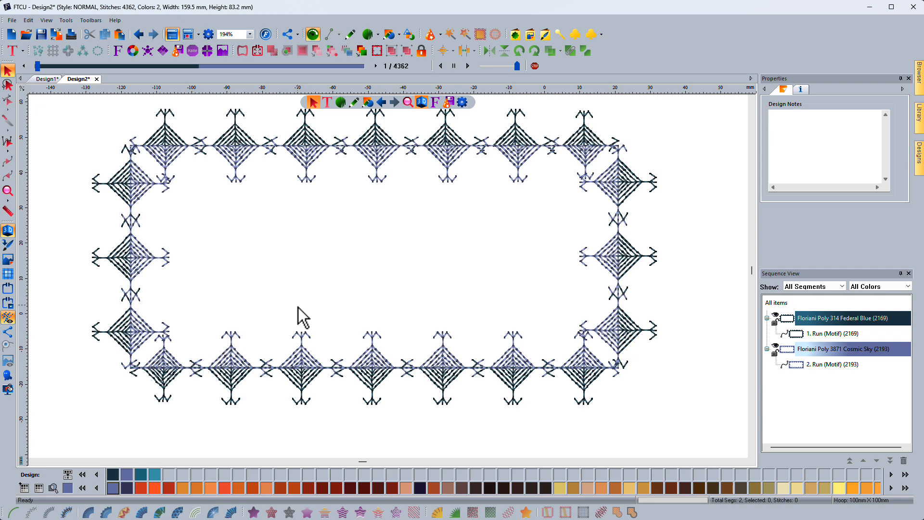
# - Simulate the stitch-out of both motif borders through to the last stitch, and return to the full design
pyautogui.click(468, 65)
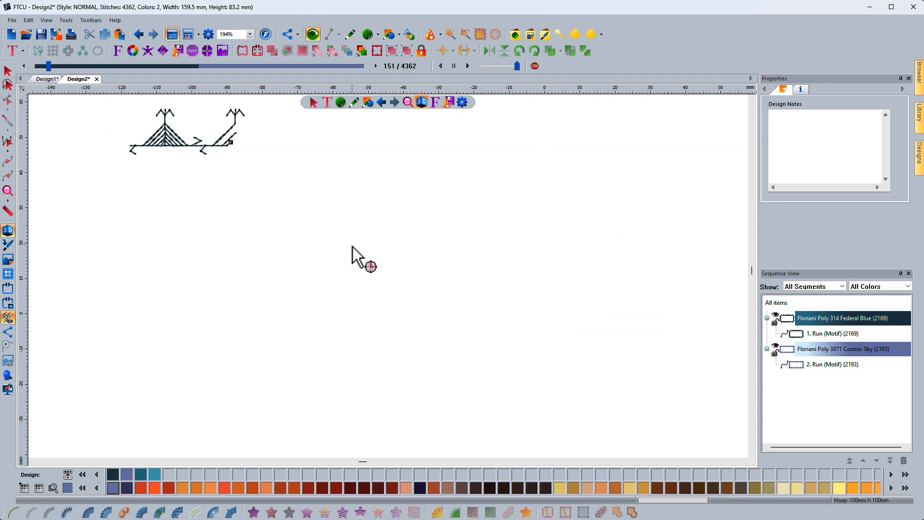
pyautogui.moveTo(62, 67)
pyautogui.mouseDown()
pyautogui.moveTo(185, 75)
pyautogui.moveTo(377, 109)
pyautogui.mouseUp()
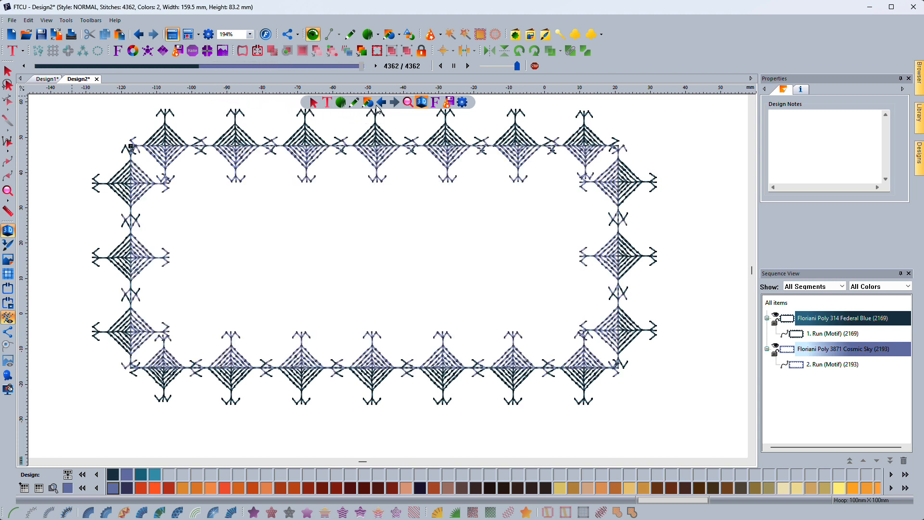
pyautogui.click(7, 71)
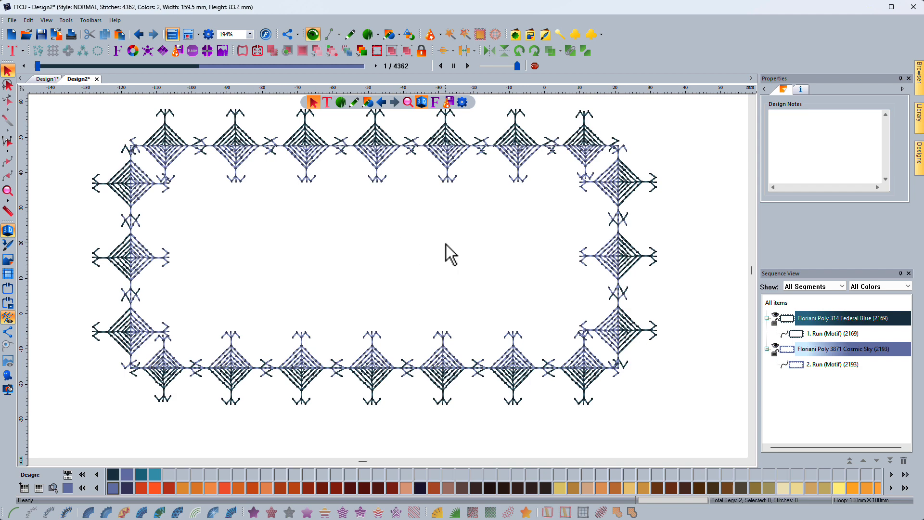
# - Delete the flipped Cosmic Sky motif border
pyautogui.click(818, 364)
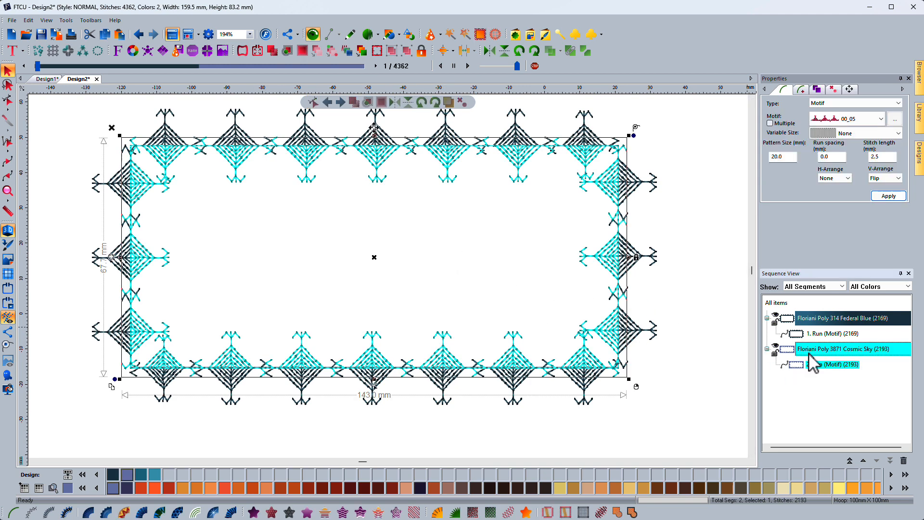
pyautogui.press('Delete')
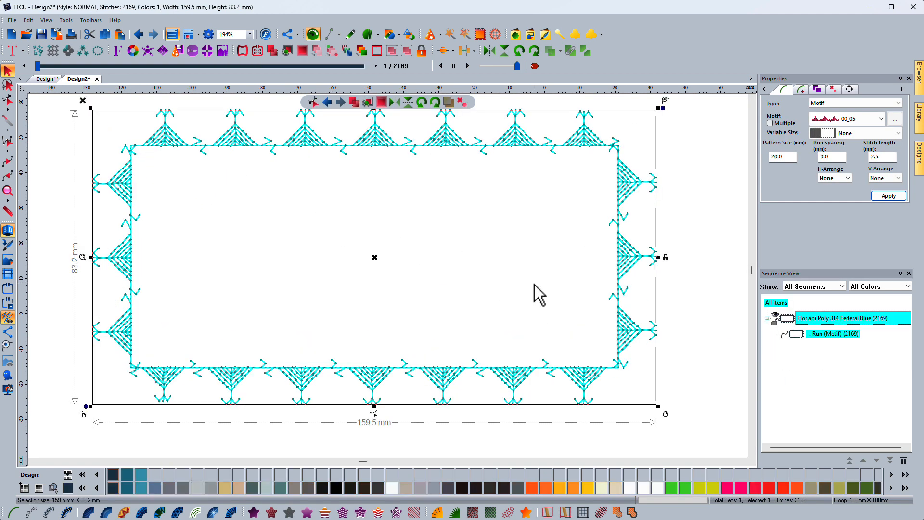
# - Duplicate the Federal Blue motif border in place and set the copy's vertical arrangement to Flip
pyautogui.click(634, 275)
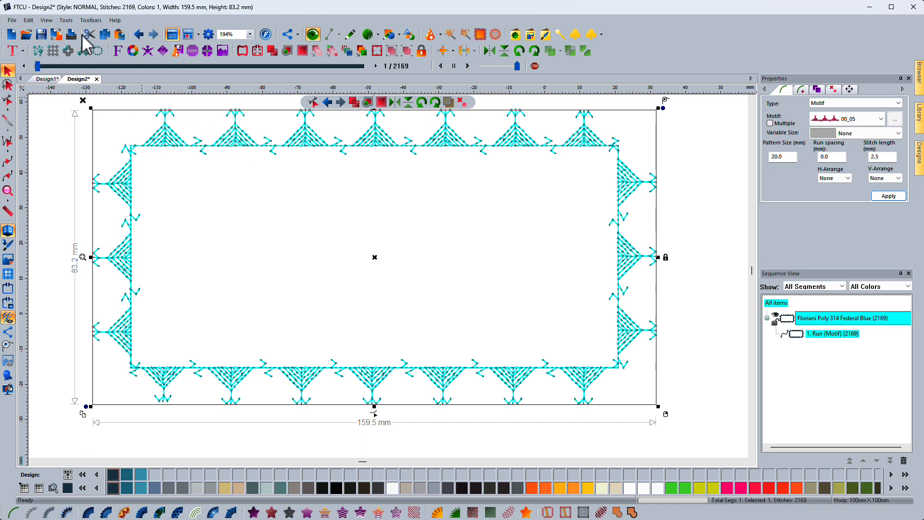
pyautogui.click(106, 35)
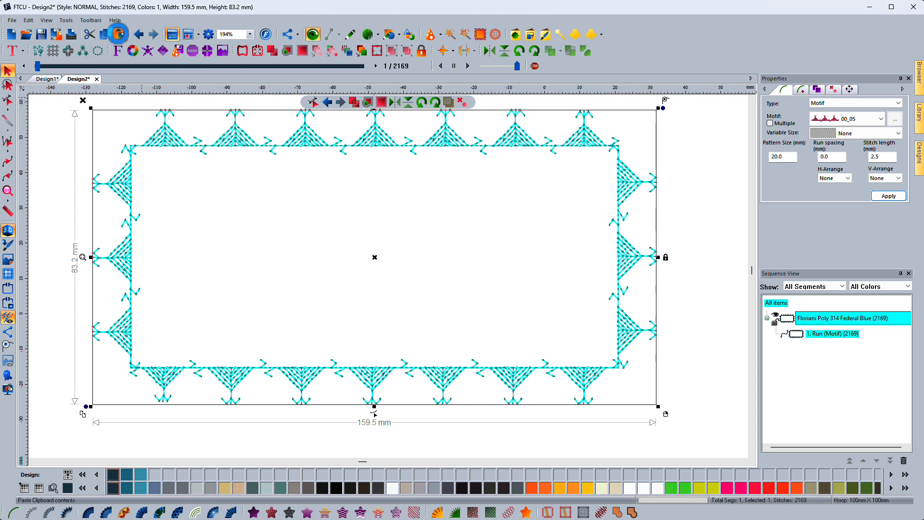
pyautogui.click(120, 35)
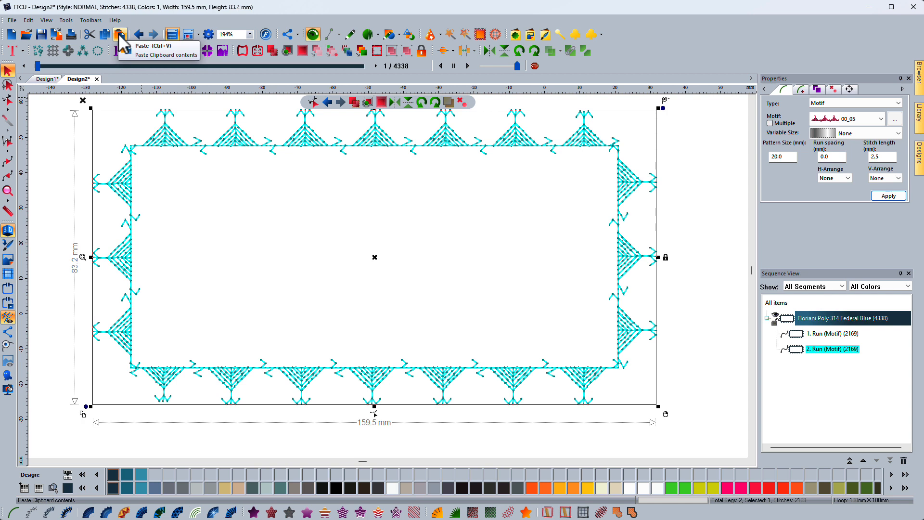
pyautogui.click(882, 178)
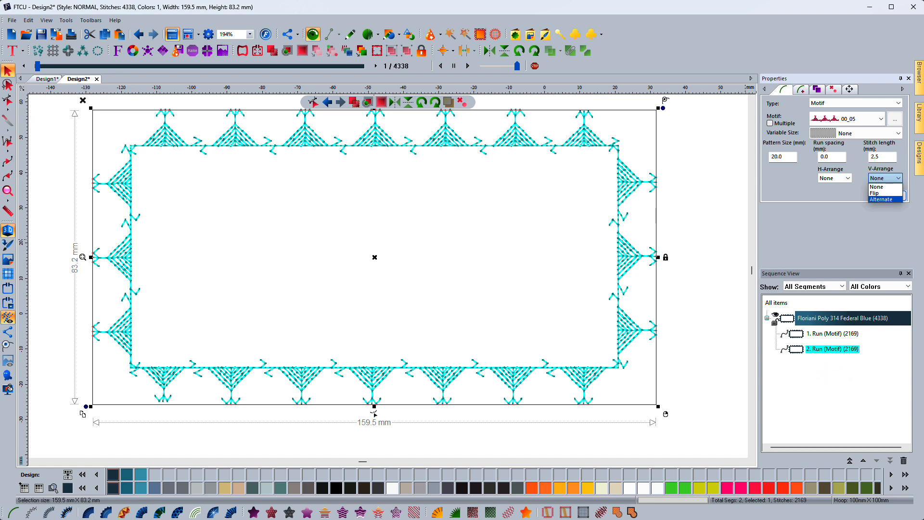
pyautogui.click(876, 193)
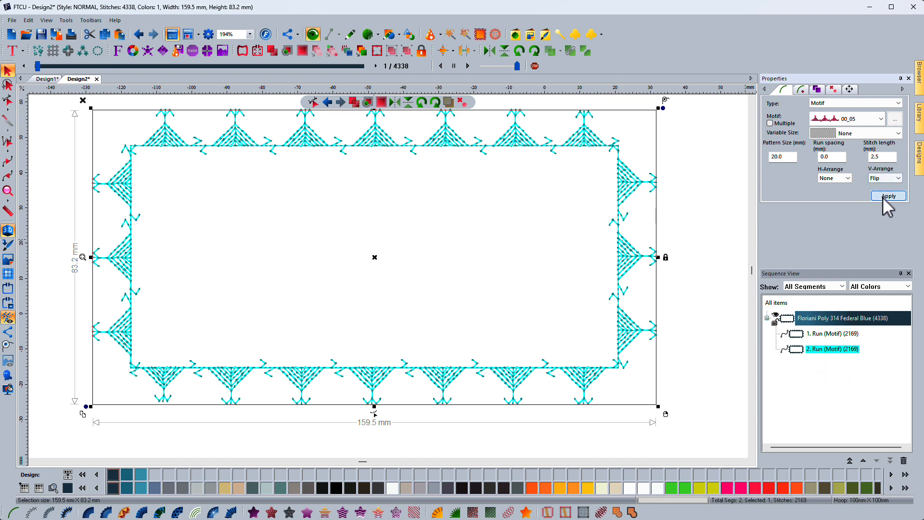
pyautogui.click(885, 196)
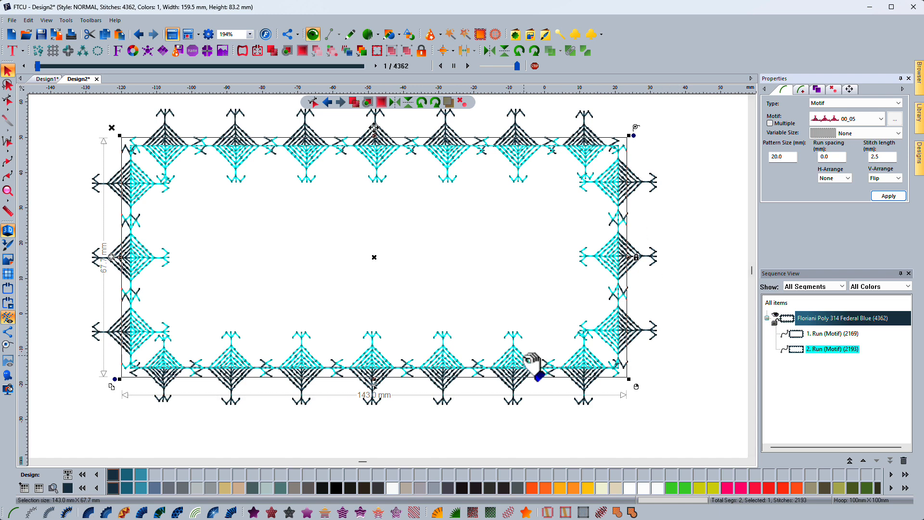
# - Try the thread color Floriani Poly 720 Tutledove on the flipped inner motif border
pyautogui.click(124, 447)
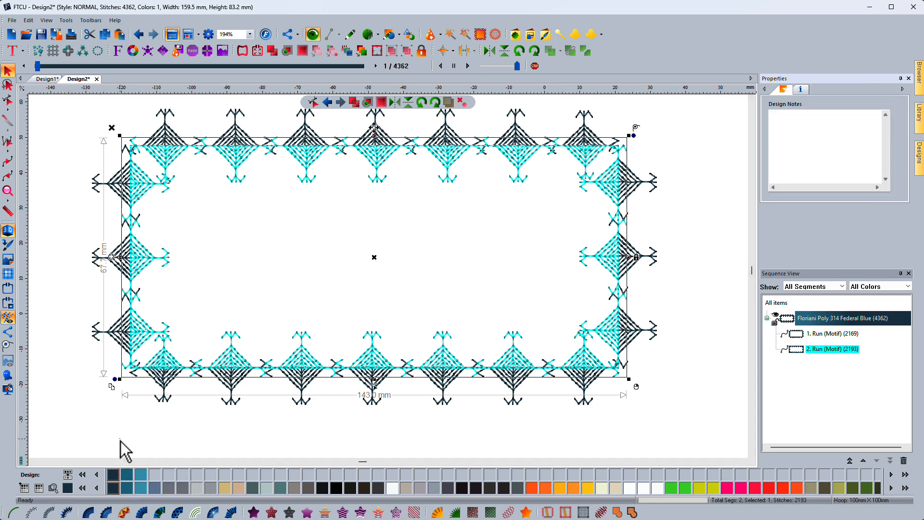
pyautogui.click(810, 349)
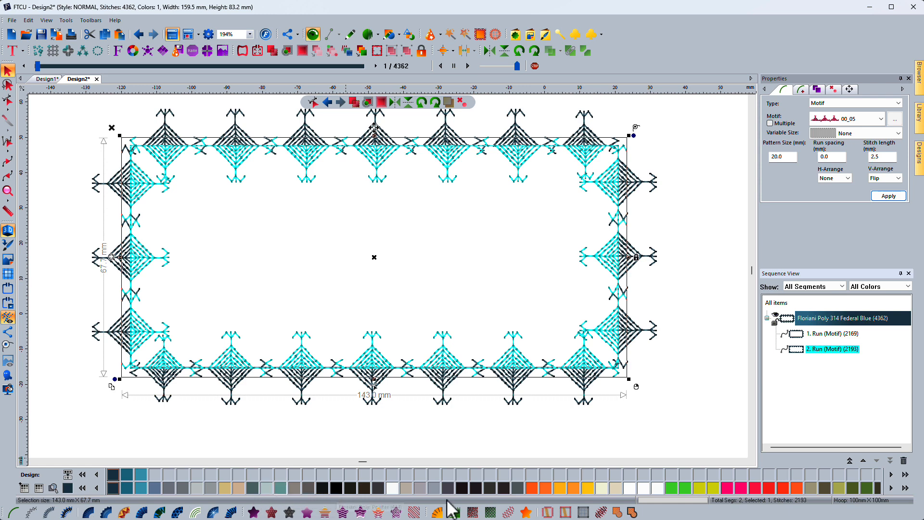
pyautogui.click(614, 491)
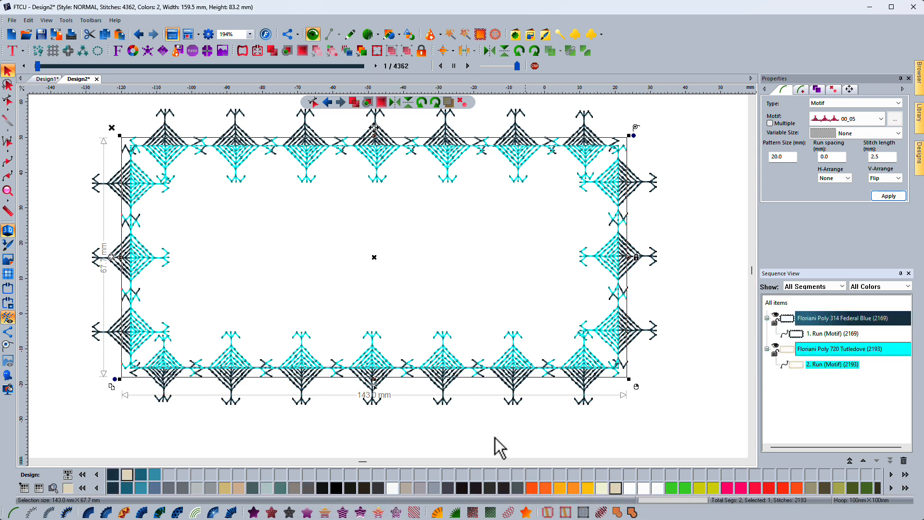
pyautogui.click(484, 441)
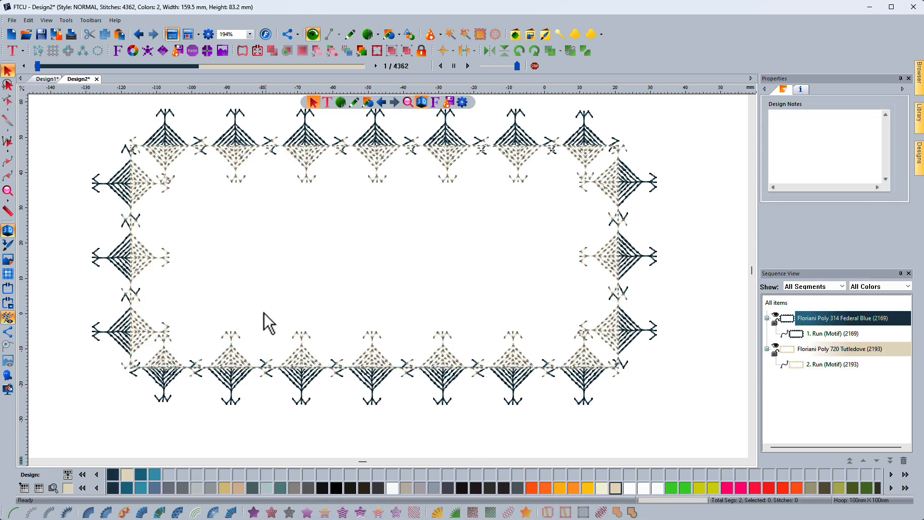
# - Try Floriani Poly 434 Pewter as the thread color of the flipped inner motif border
pyautogui.click(234, 339)
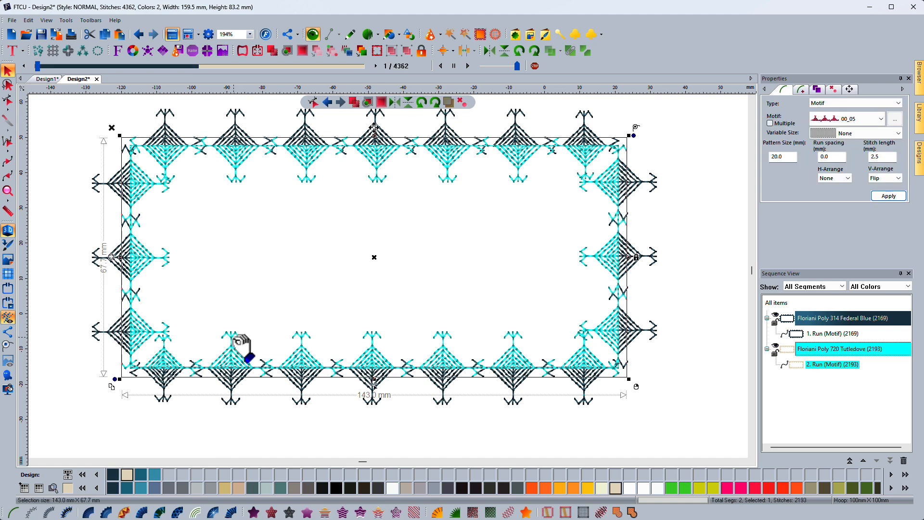
pyautogui.click(280, 487)
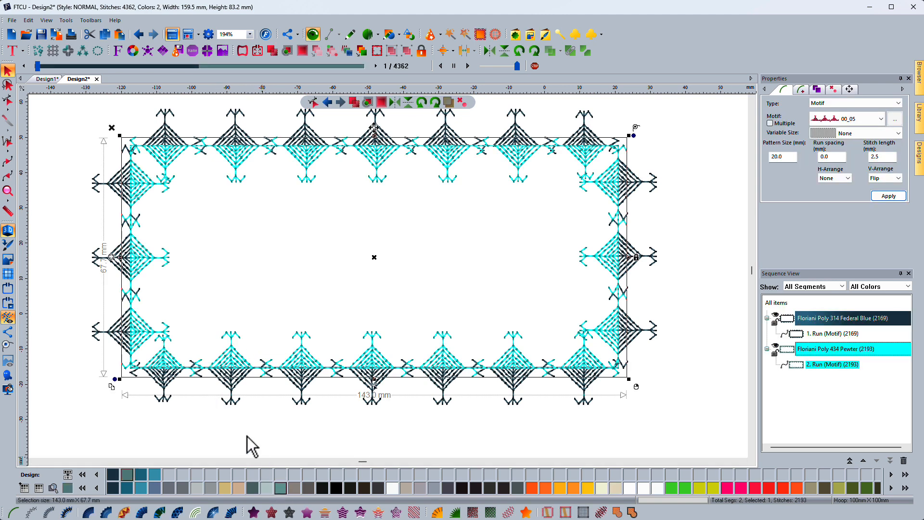
pyautogui.click(247, 435)
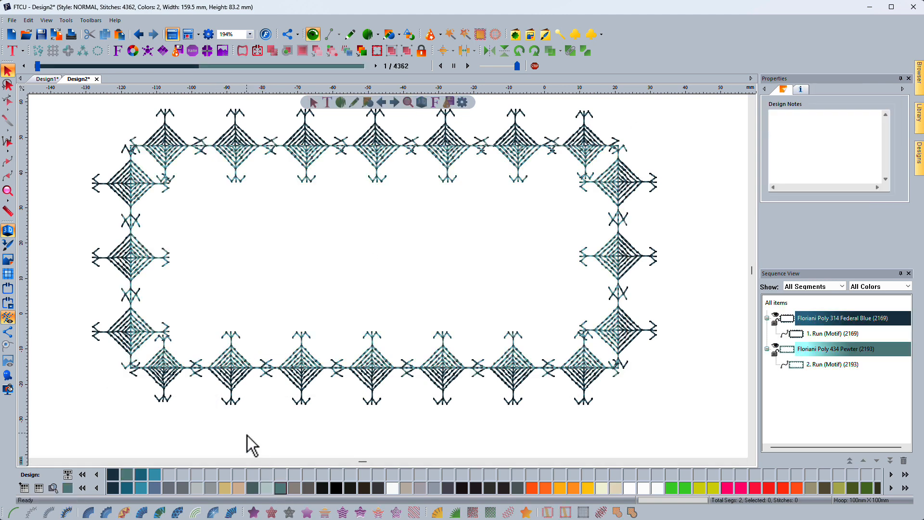
# - Recolor the flipped inner motif border with Floriani Poly 17 Dreamsicle
pyautogui.click(238, 336)
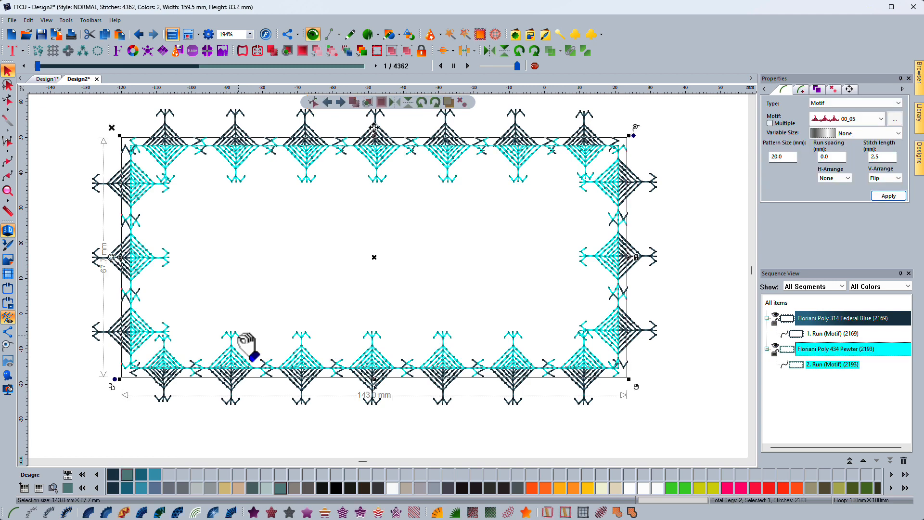
pyautogui.click(546, 487)
pyautogui.click(443, 433)
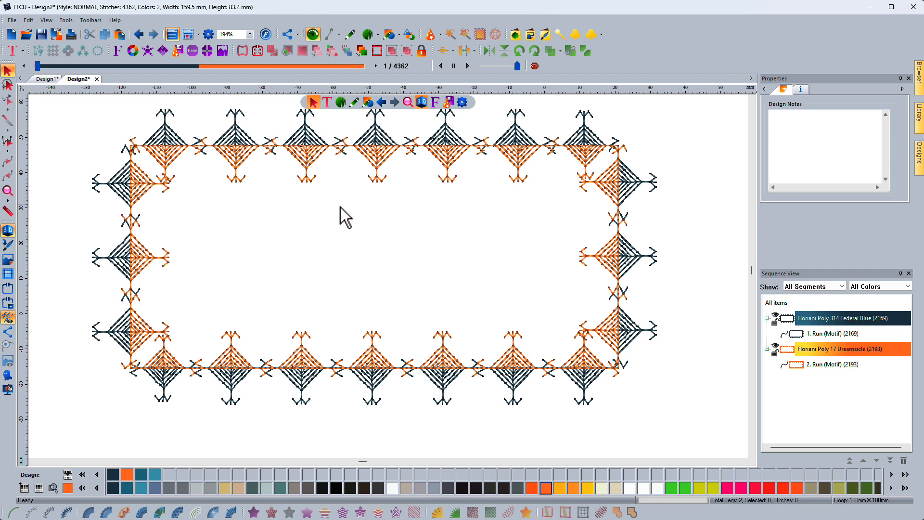
pyautogui.scroll(-2, 340, 207)
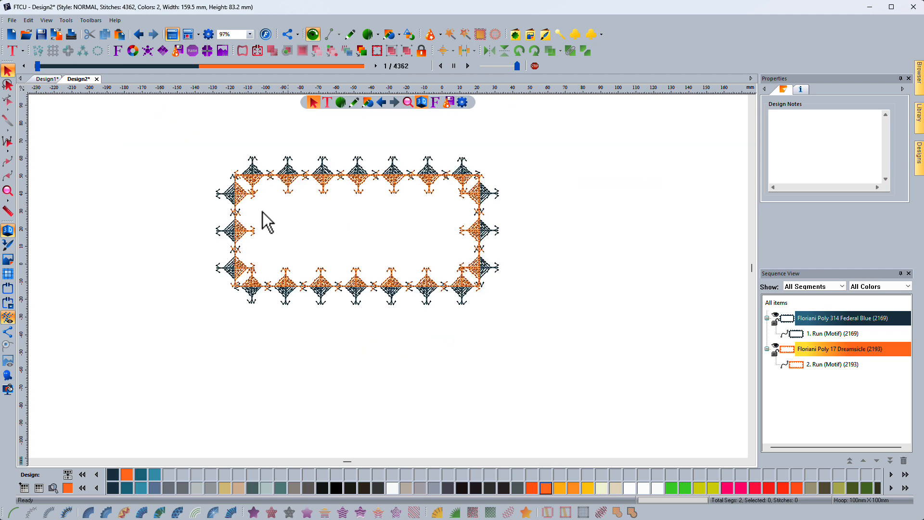
pyautogui.click(8, 190)
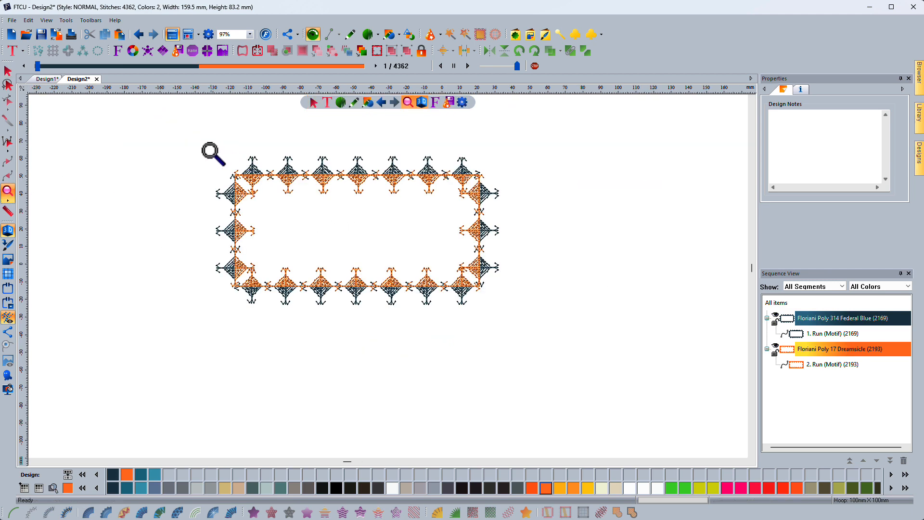
pyautogui.moveTo(208, 147); pyautogui.dragTo(508, 316)
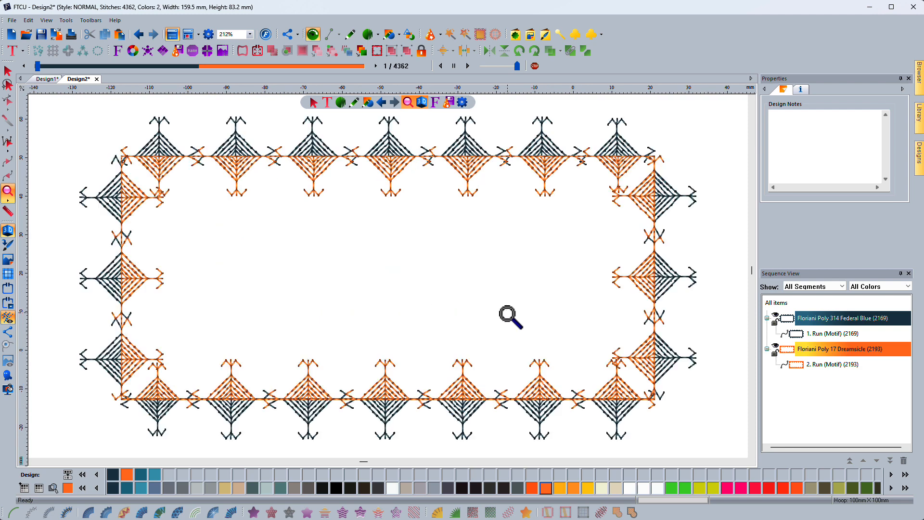
pyautogui.click(7, 71)
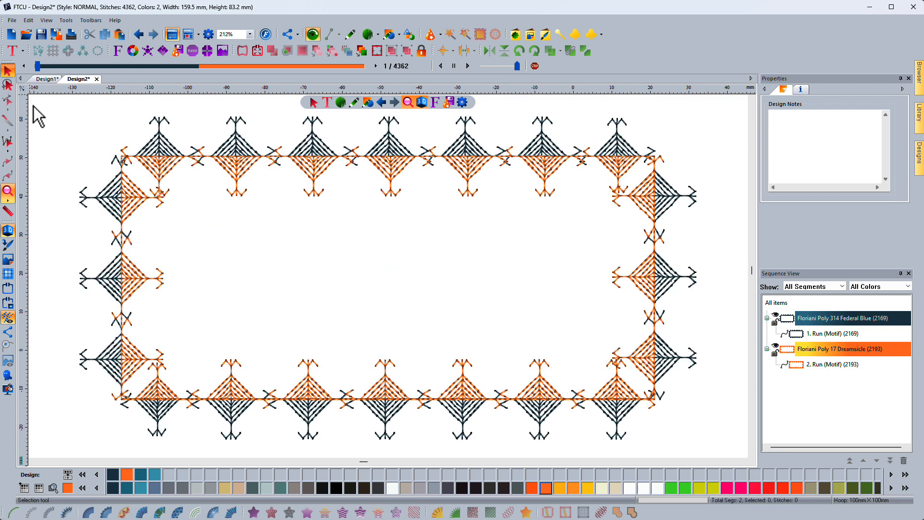